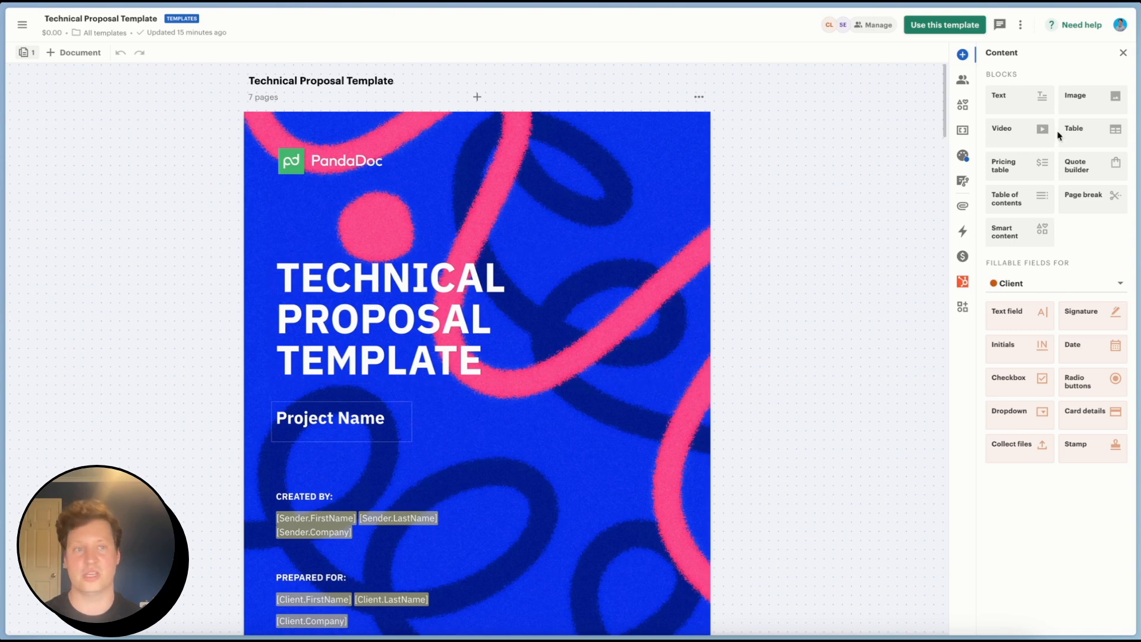
Step: Turn on auto reminders for the template with Text (SMS) delivery and repeat reminders every 7 days
{"action": "left_click", "coordinate": [1021, 26]}
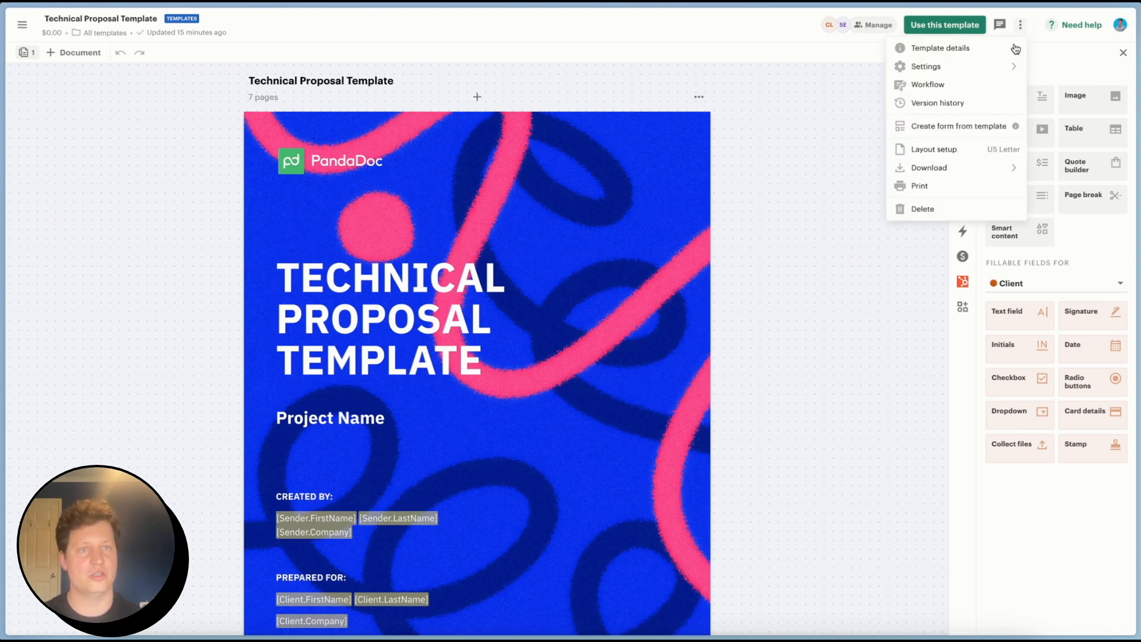
{"action": "mouse_move", "coordinate": [1004, 76]}
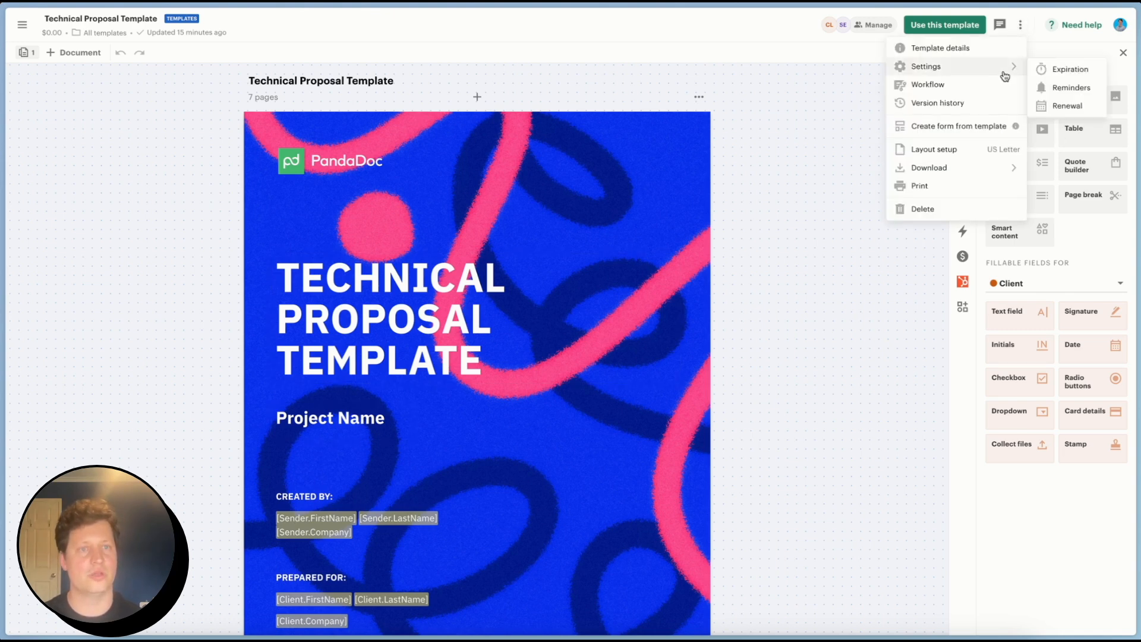
{"action": "left_click", "coordinate": [1071, 88]}
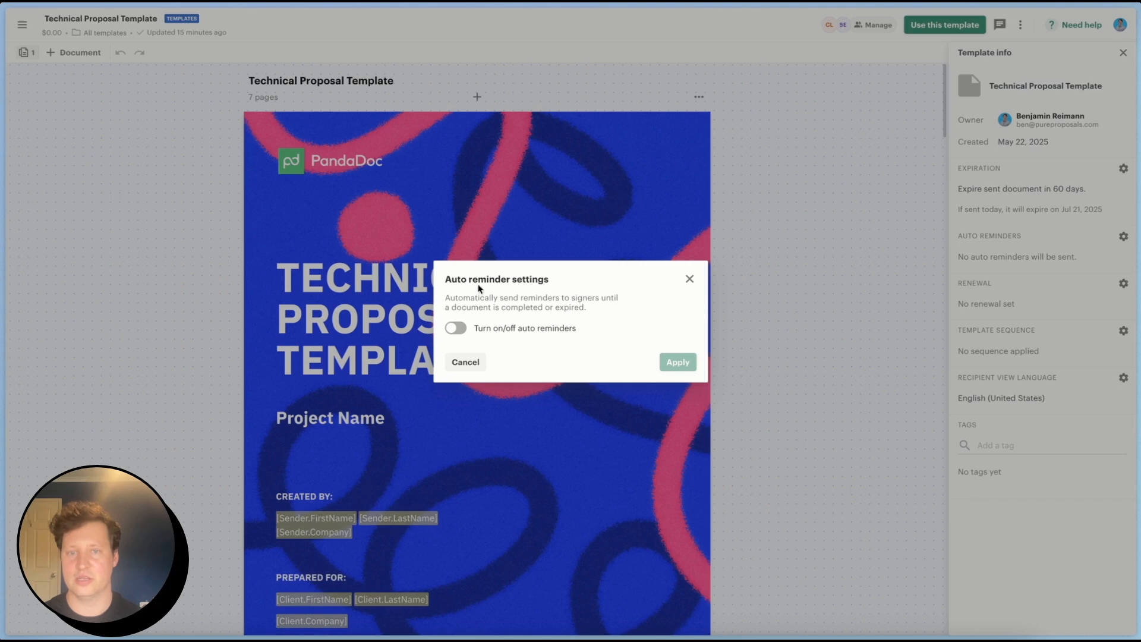
{"action": "left_click", "coordinate": [456, 331]}
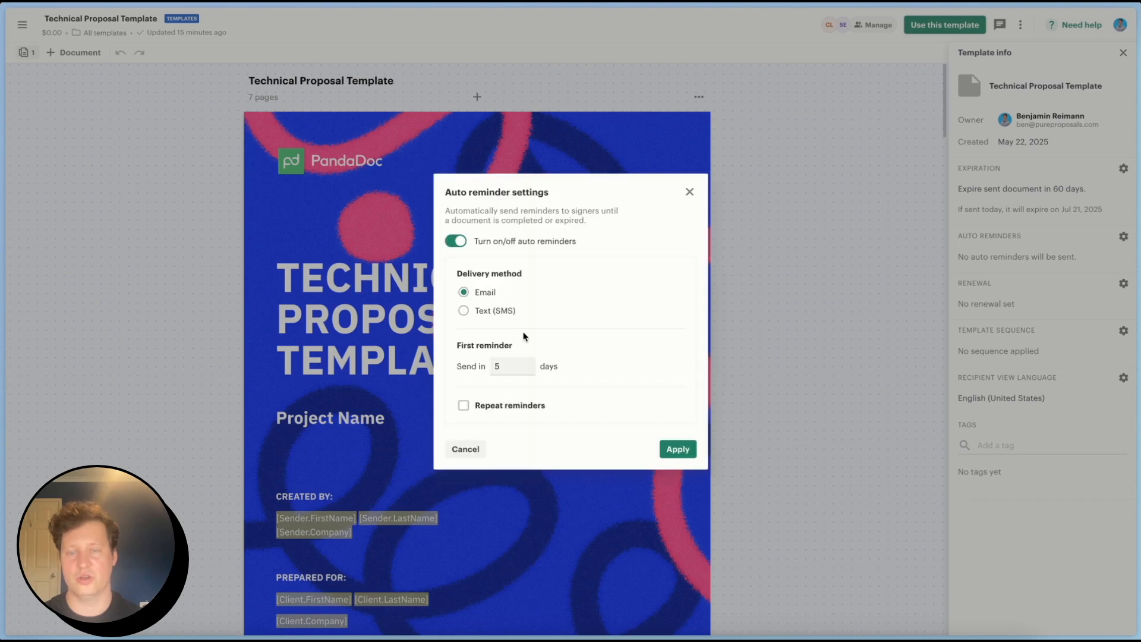
{"action": "left_click", "coordinate": [463, 311]}
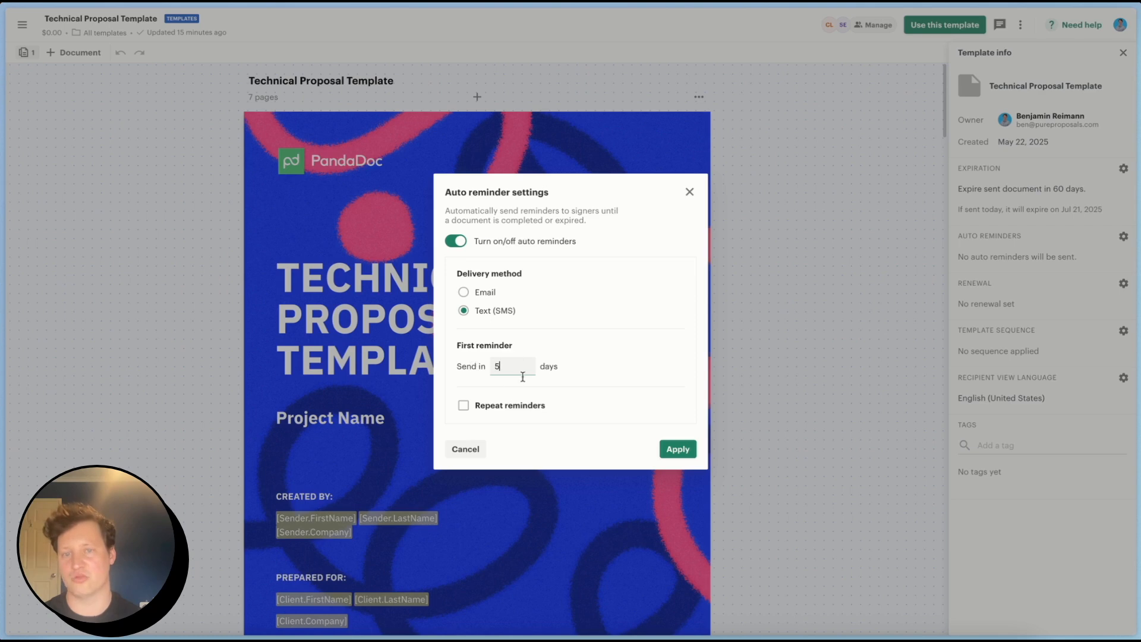
{"action": "left_click", "coordinate": [464, 406]}
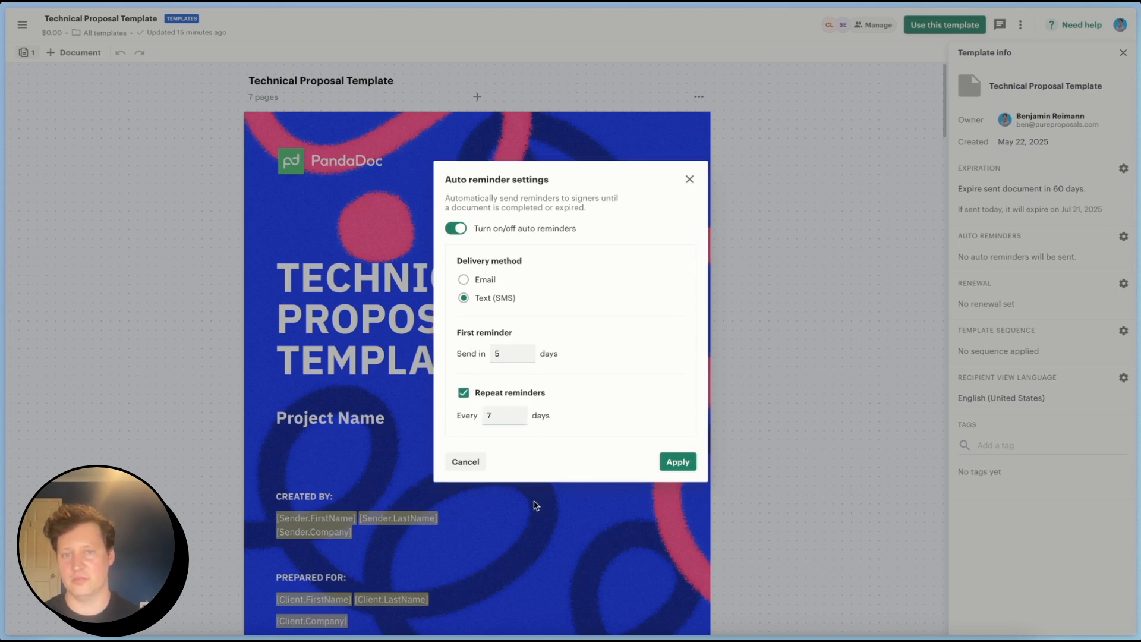
Step: Try to apply SMS reminders, reading the recipient consent terms and ticking the sender certification
{"action": "left_click", "coordinate": [677, 463]}
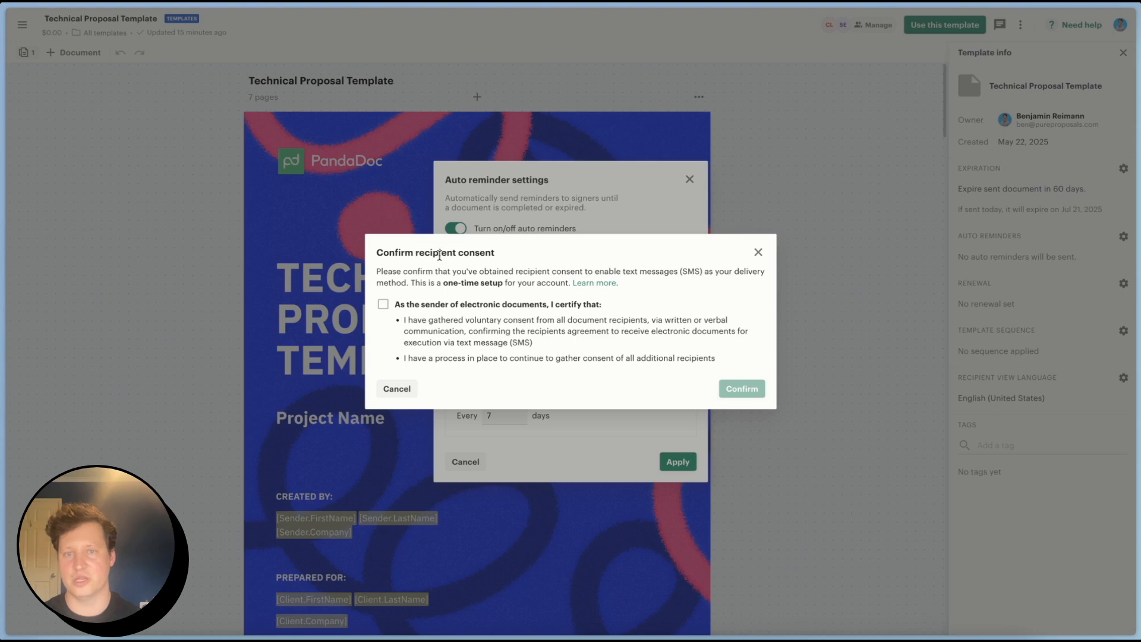
{"action": "left_click_drag", "start_coordinate": [551, 271], "coordinate": [618, 270]}
{"action": "left_click", "coordinate": [618, 270]}
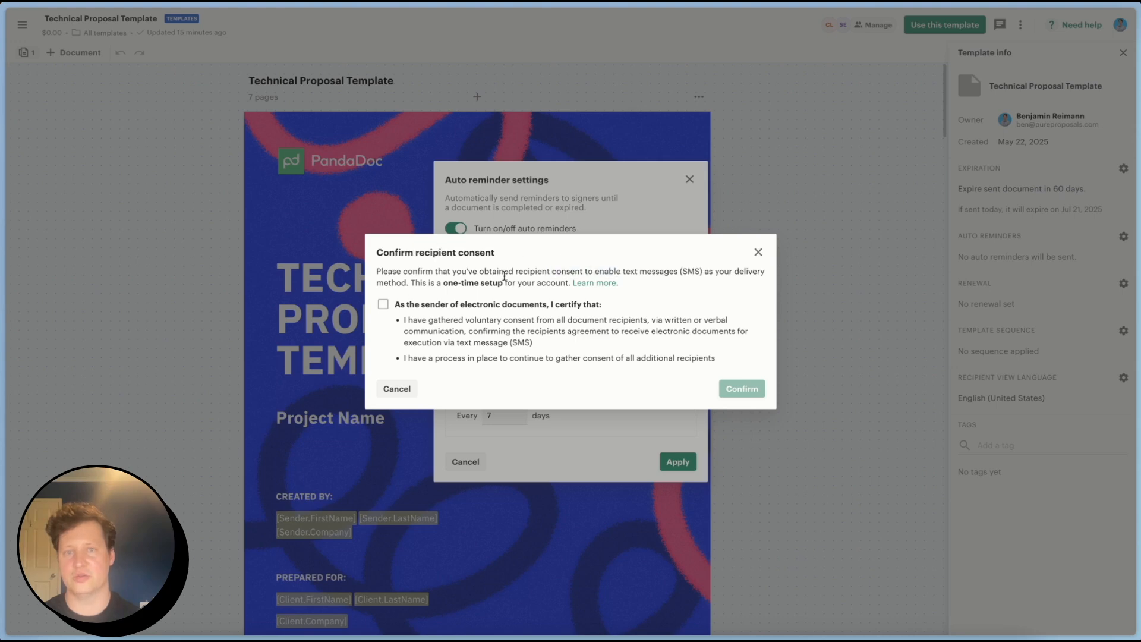
{"action": "left_click_drag", "start_coordinate": [509, 274], "coordinate": [662, 272]}
{"action": "left_click", "coordinate": [599, 274]}
{"action": "left_click", "coordinate": [660, 271]}
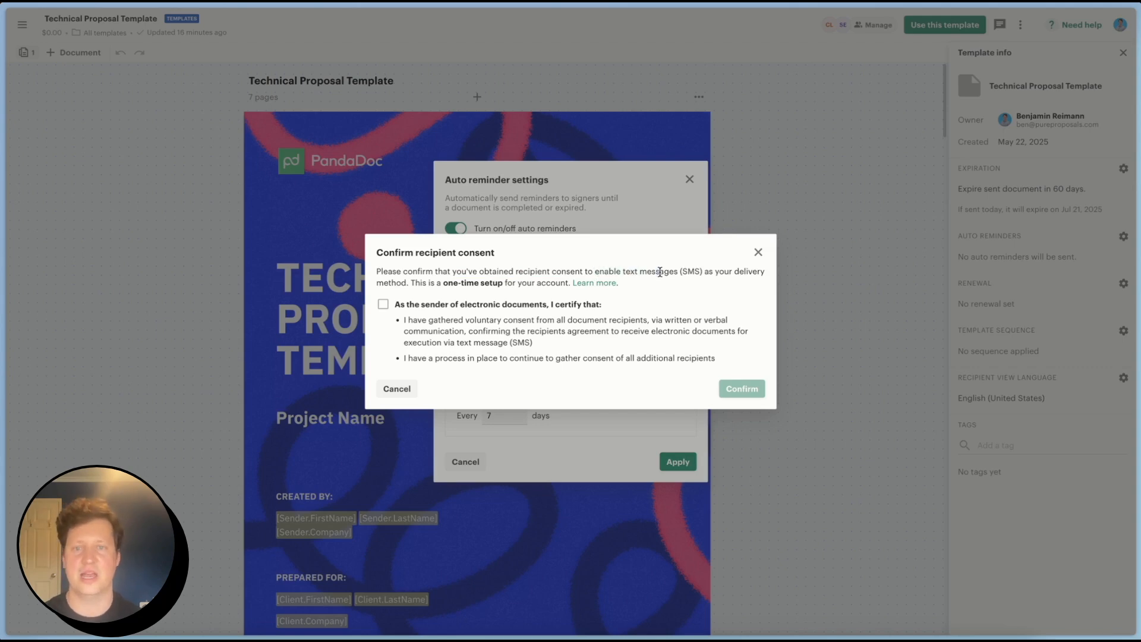
{"action": "left_click", "coordinate": [439, 311]}
{"action": "left_click", "coordinate": [438, 310]}
{"action": "left_click", "coordinate": [592, 306]}
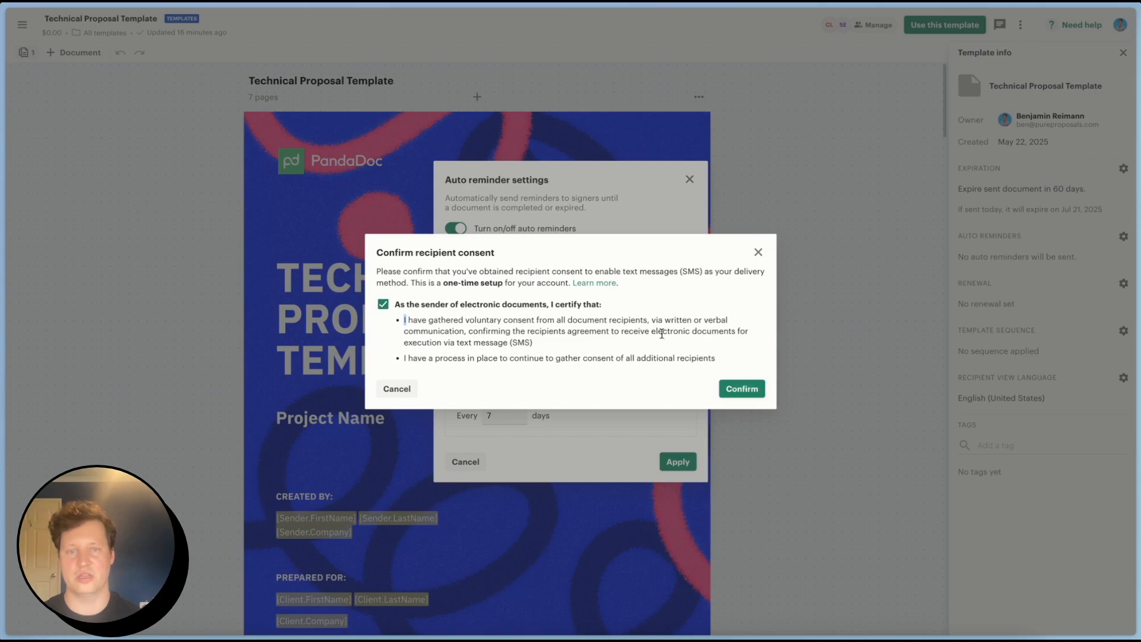
{"action": "key", "text": "Return"}
Step: Set the reminder delivery method to Email and apply the auto reminder settings
{"action": "left_click", "coordinate": [481, 281]}
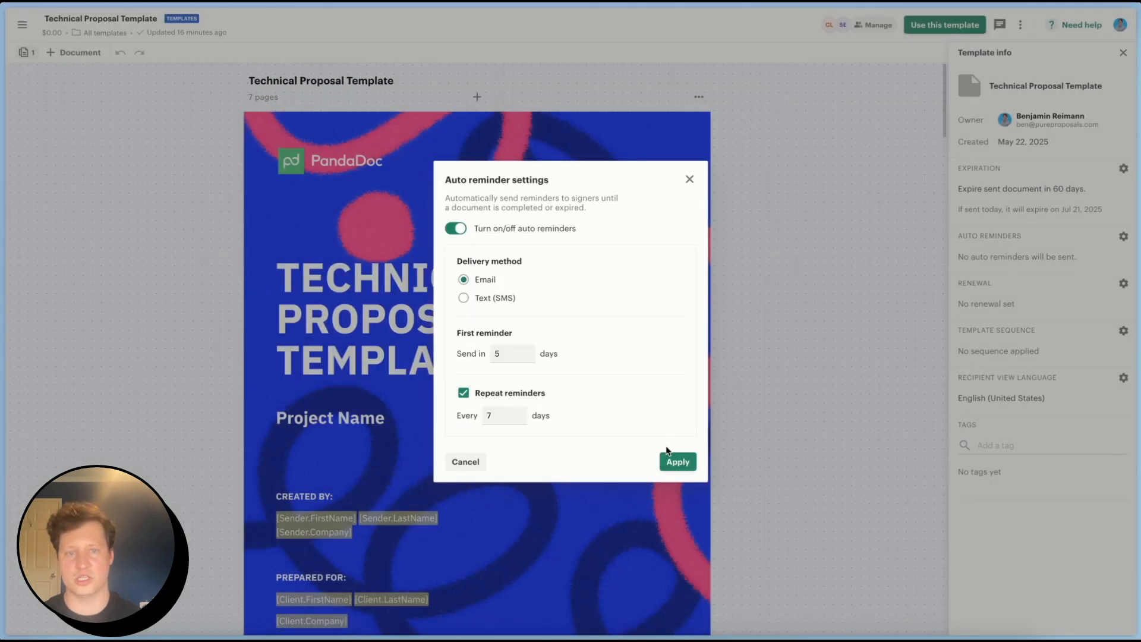
{"action": "left_click", "coordinate": [675, 459]}
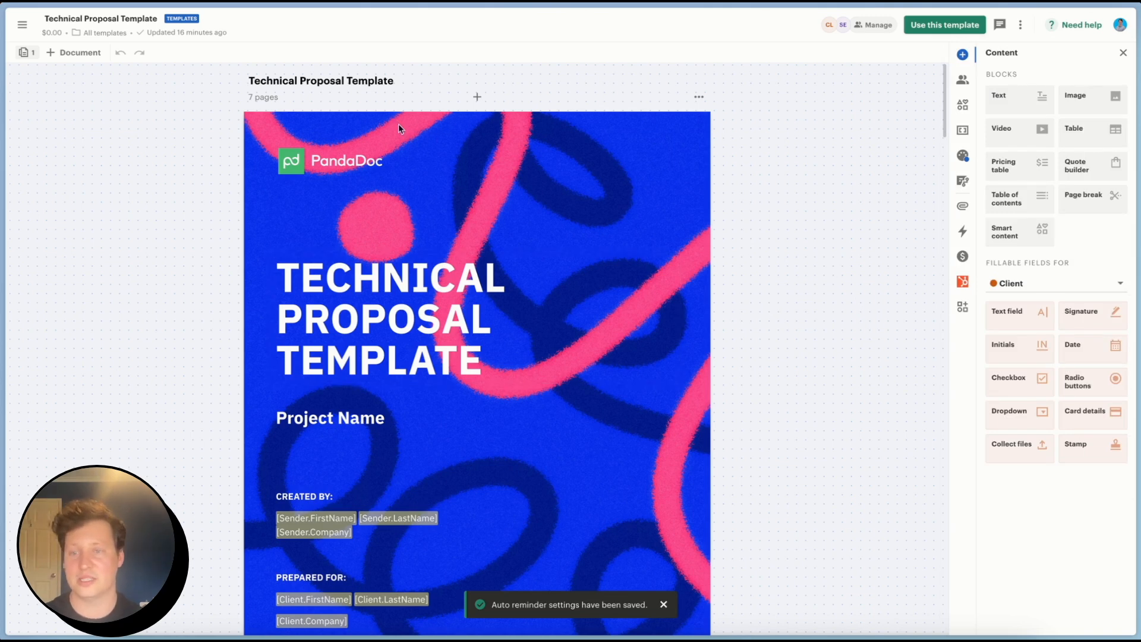
{"action": "double_click", "coordinate": [346, 81]}
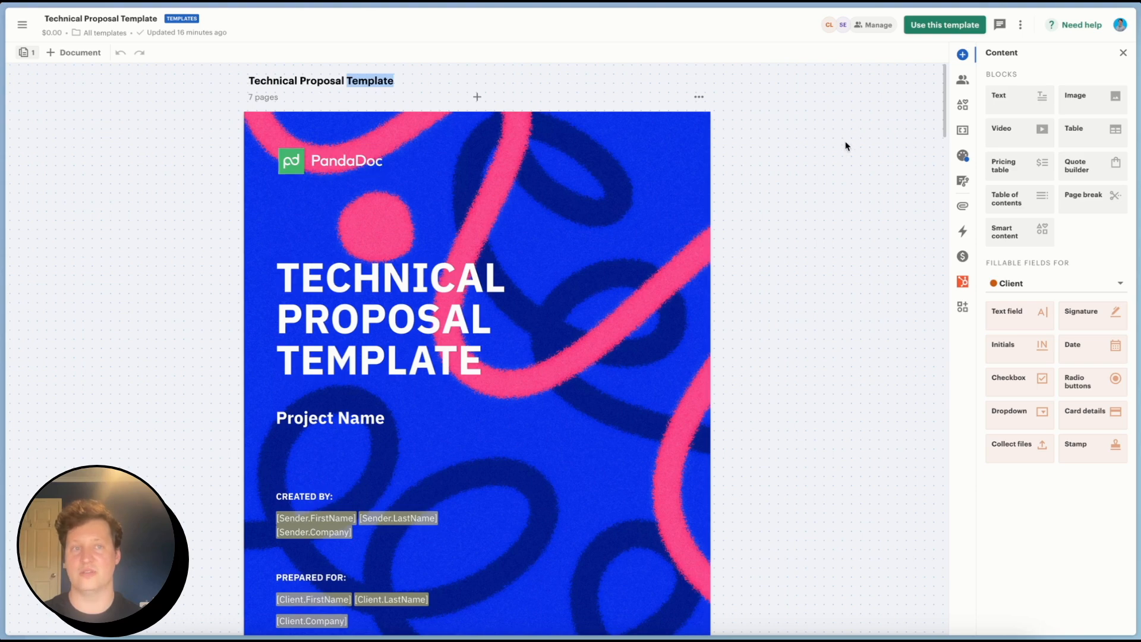
{"action": "left_click", "coordinate": [940, 24]}
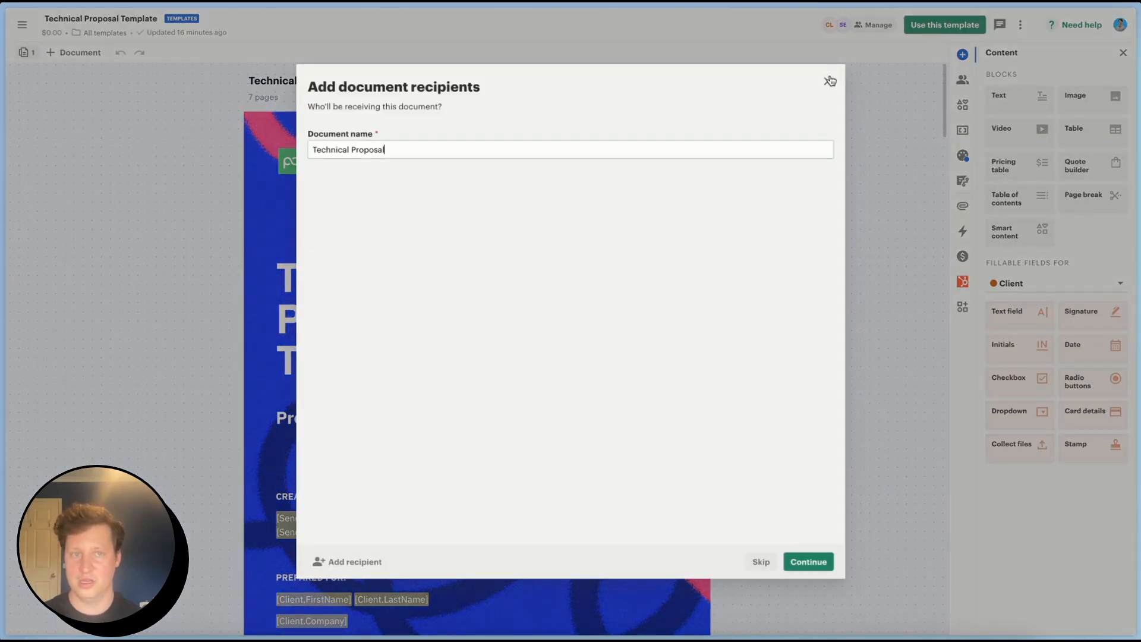
{"action": "left_click", "coordinate": [828, 81]}
{"action": "left_click", "coordinate": [804, 148]}
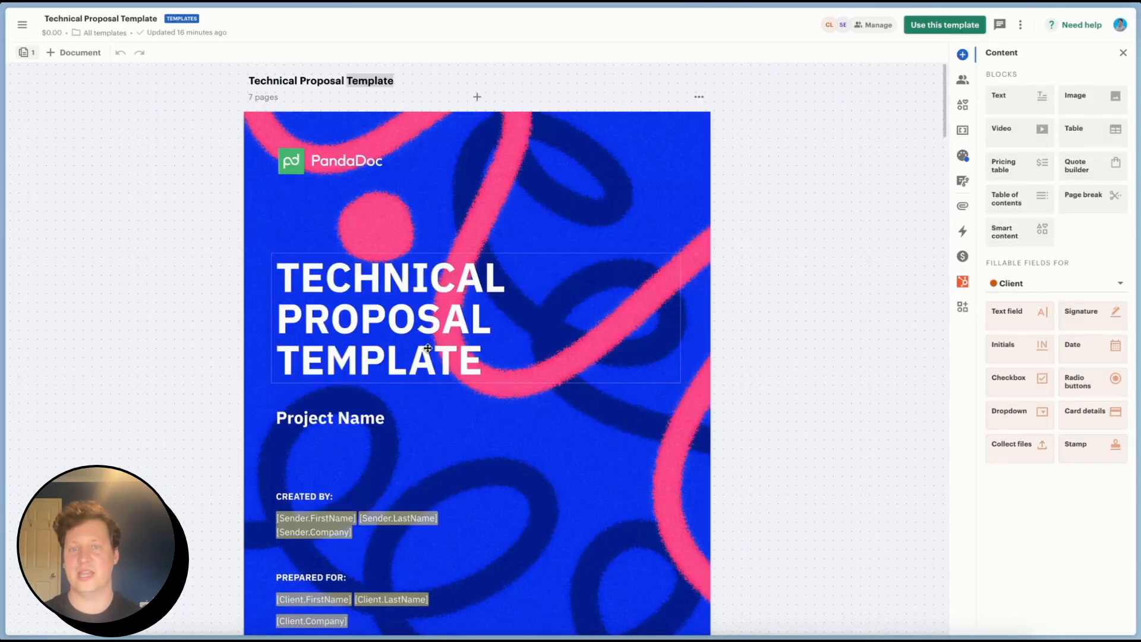
Step: Check the first and repeat reminder intervals in the template's auto reminder settings, and close them without changes
{"action": "left_click", "coordinate": [1021, 24]}
{"action": "mouse_move", "coordinate": [973, 70]}
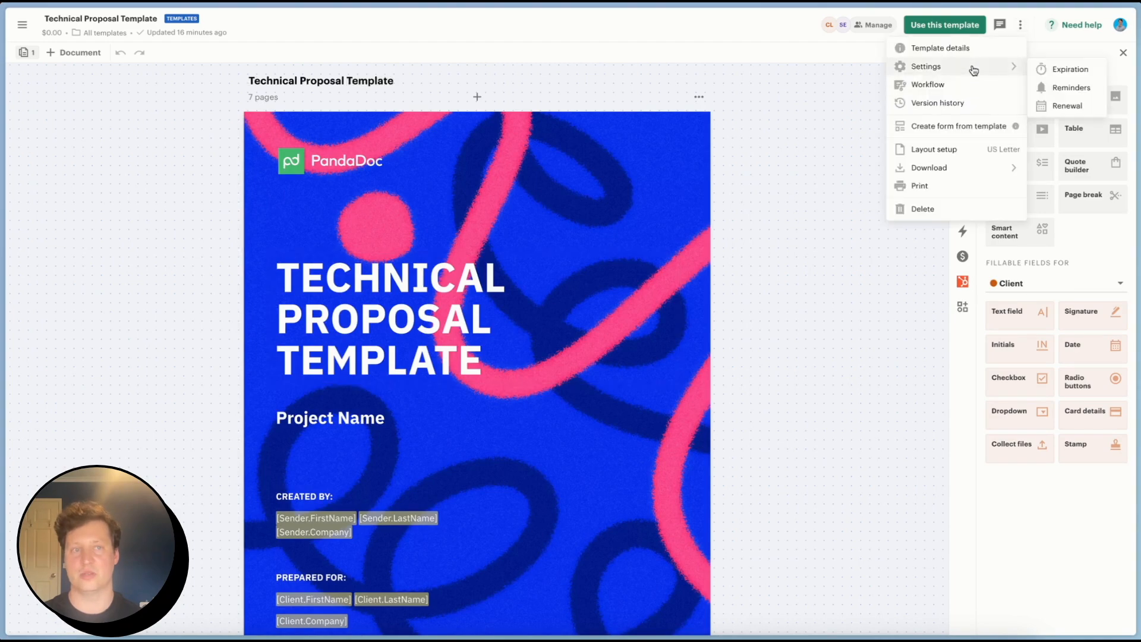
{"action": "left_click", "coordinate": [1064, 89]}
{"action": "left_click", "coordinate": [510, 352]}
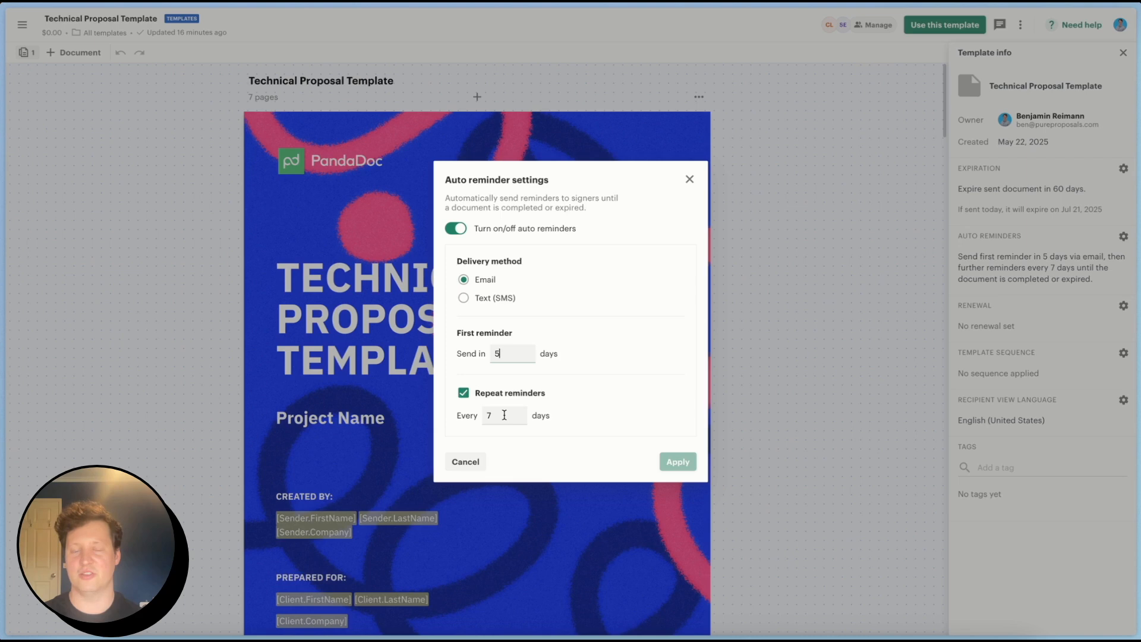
{"action": "left_click", "coordinate": [466, 462]}
Step: Set the template's first reminder to 2 days and its repeat reminders to every 3 days, and apply
{"action": "left_click", "coordinate": [1022, 25]}
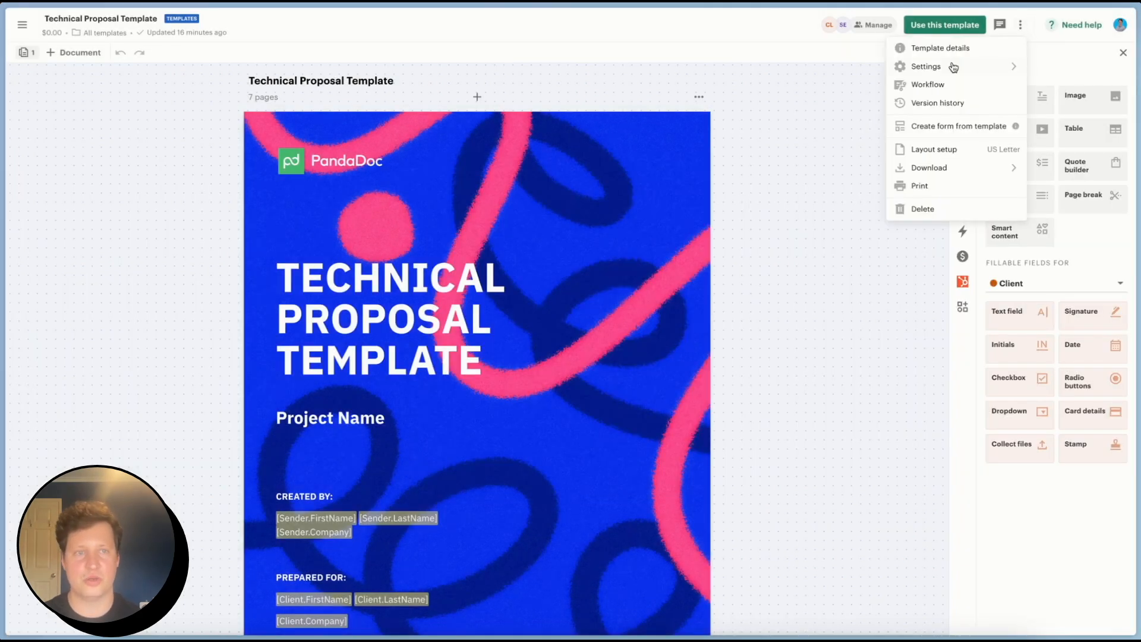
{"action": "mouse_move", "coordinate": [954, 70]}
{"action": "left_click", "coordinate": [1074, 88]}
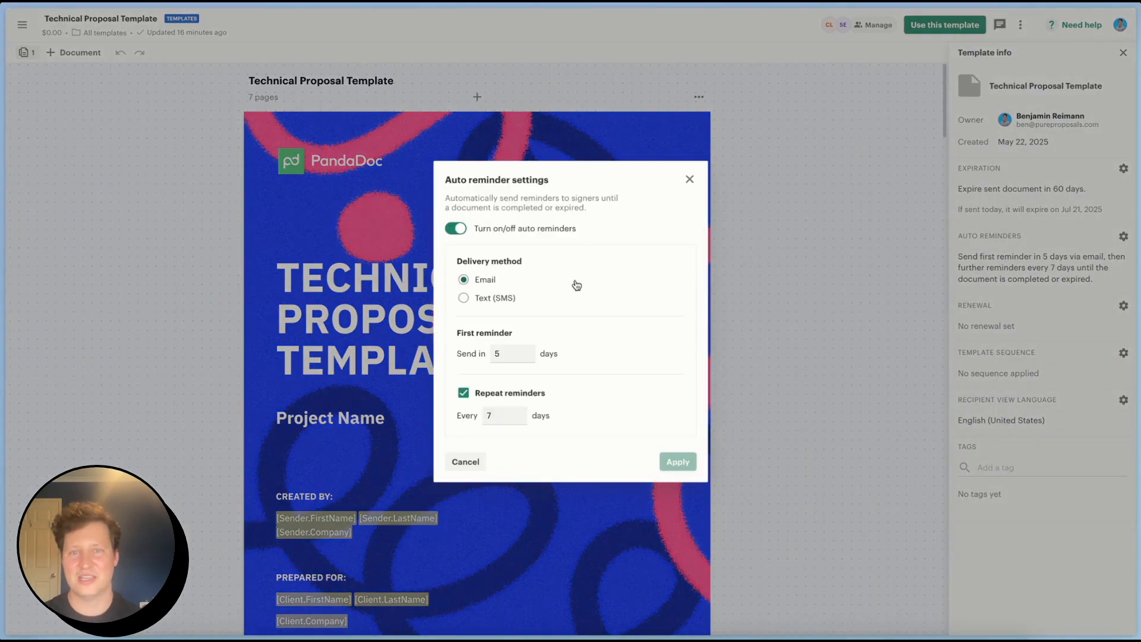
{"action": "double_click", "coordinate": [511, 357]}
{"action": "type", "text": "0"}
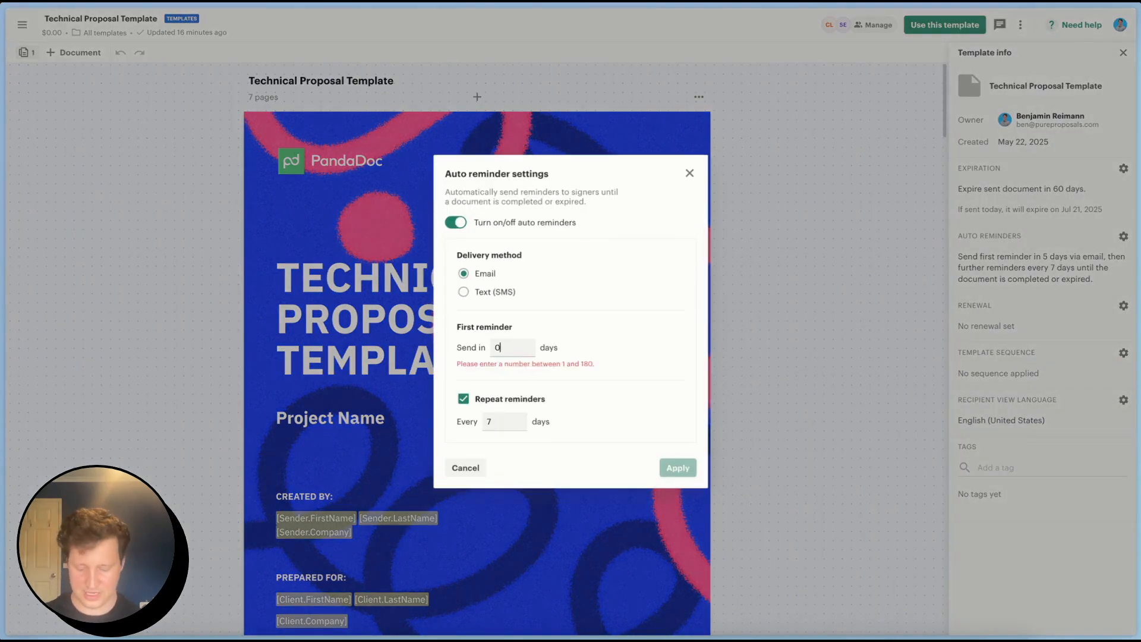
{"action": "key", "text": "BackSpace"}
{"action": "type", "text": "2"}
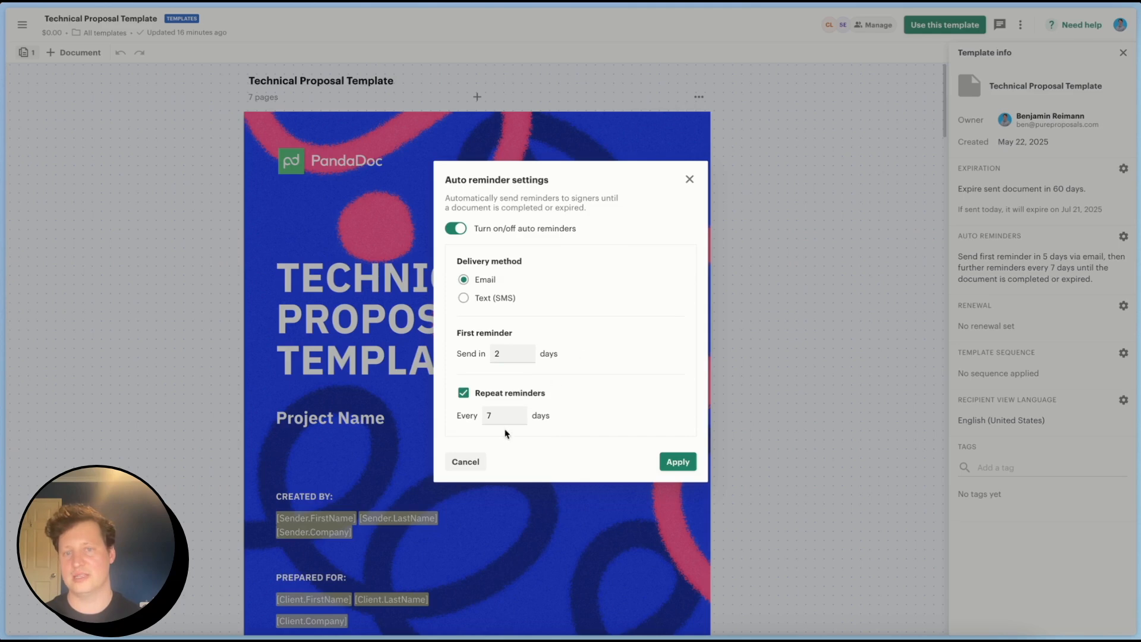
{"action": "key", "text": "BackSpace"}
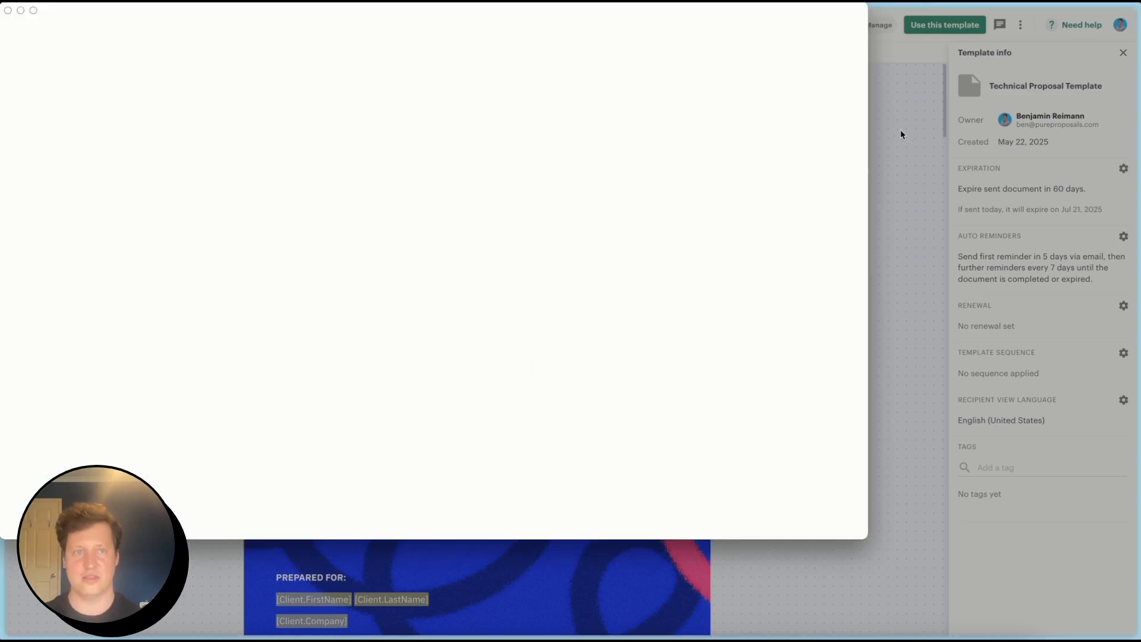
{"action": "type", "text": "3"}
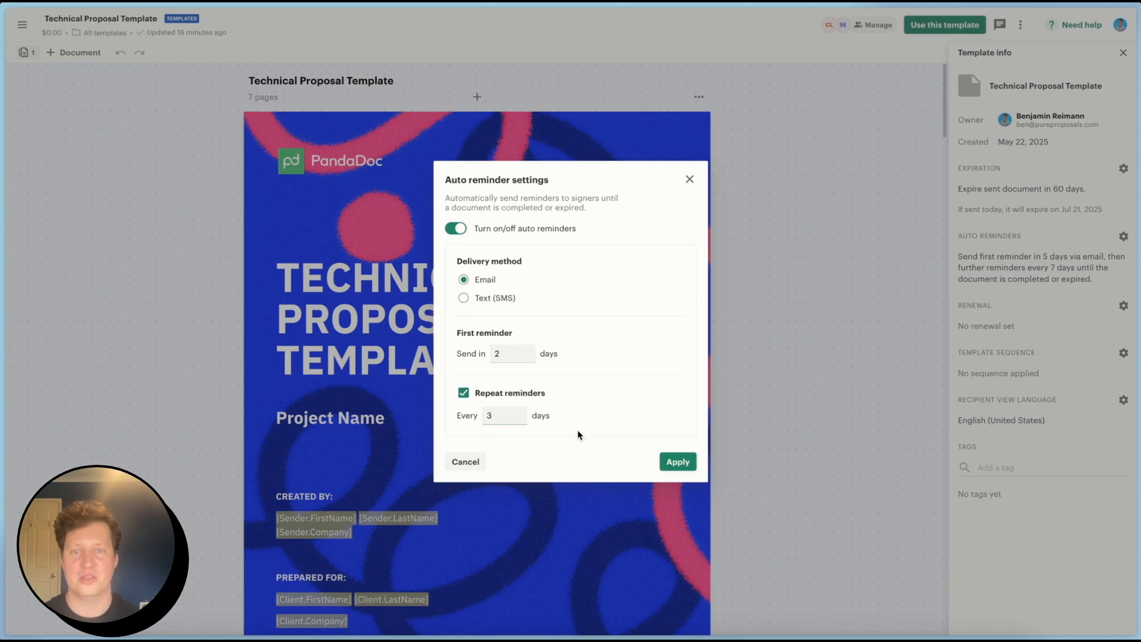
{"action": "left_click", "coordinate": [498, 353]}
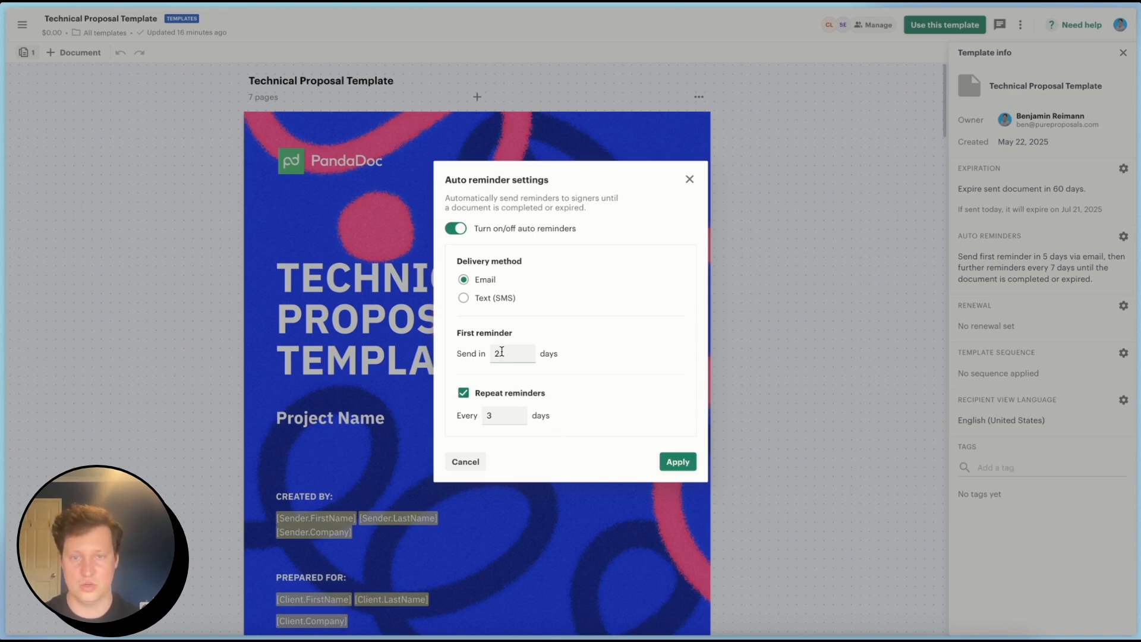
{"action": "left_click", "coordinate": [674, 462]}
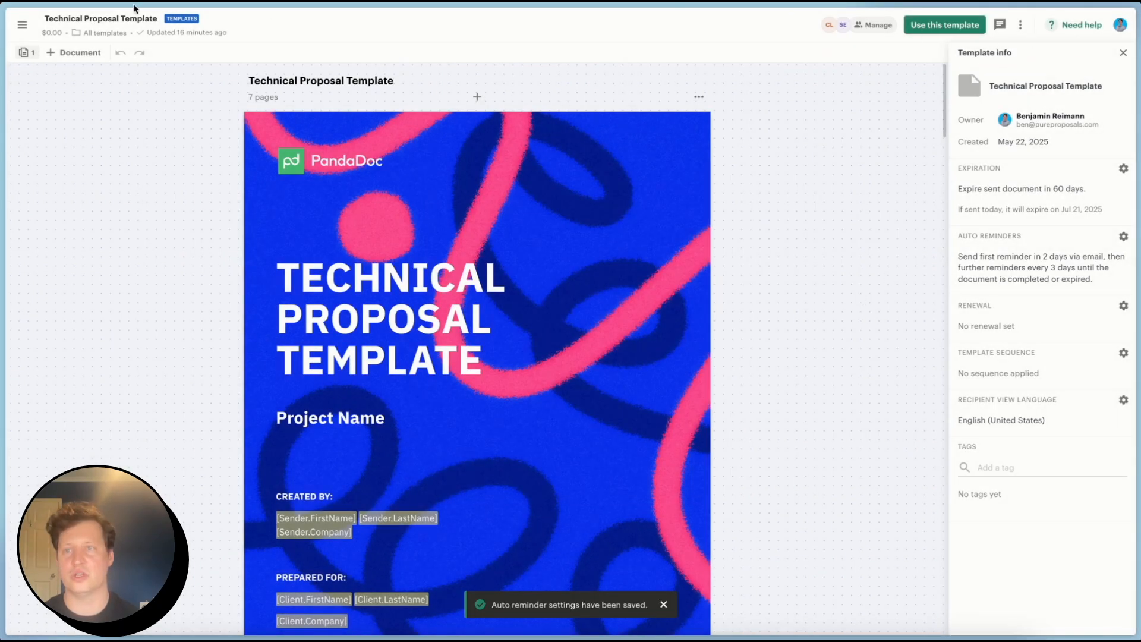
Step: Create a document named Technical Proposal from the template, leaving the client recipient empty
{"action": "left_click", "coordinate": [928, 27]}
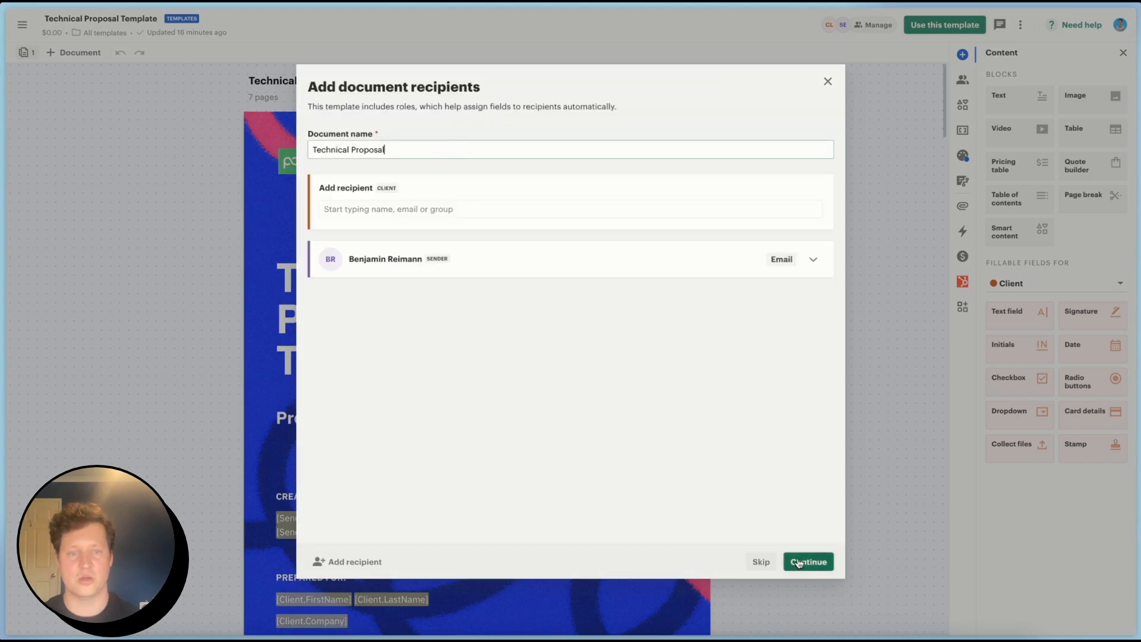
{"action": "left_click", "coordinate": [799, 561]}
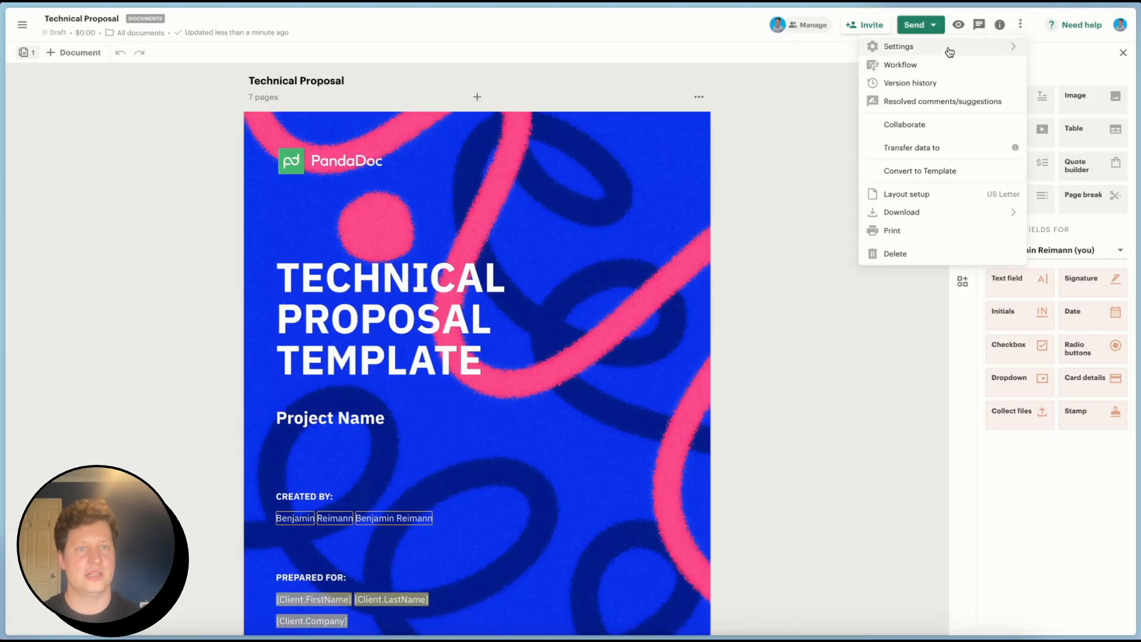
Step: Set the Technical Proposal document's first reminder to 5 days, turn off repeat reminders, and apply
{"action": "mouse_move", "coordinate": [952, 53]}
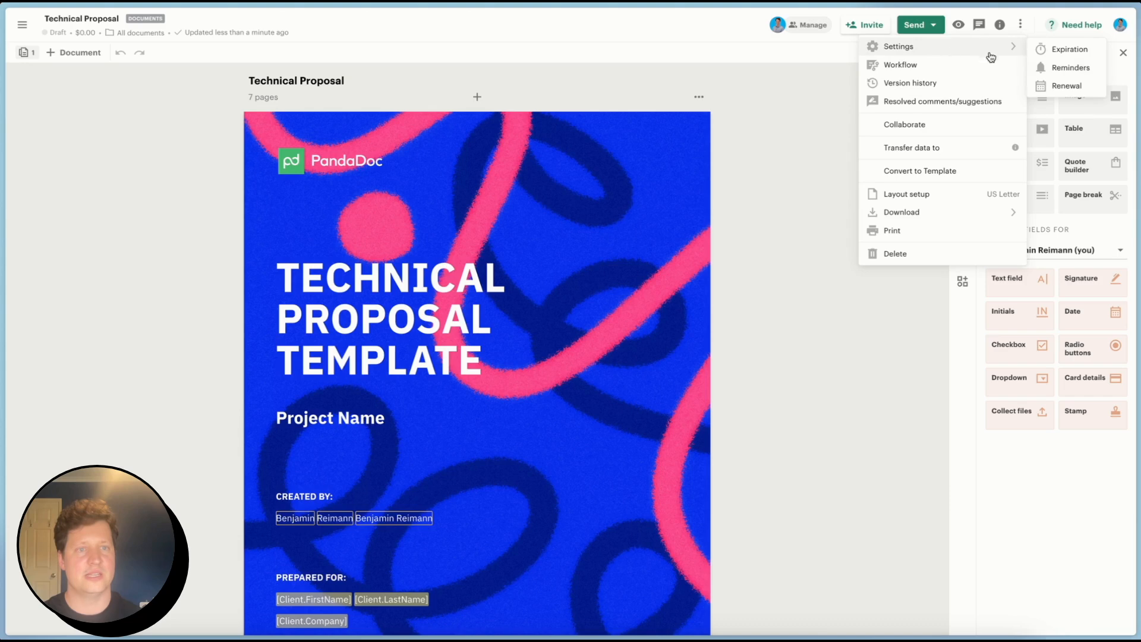
{"action": "left_click", "coordinate": [1054, 70]}
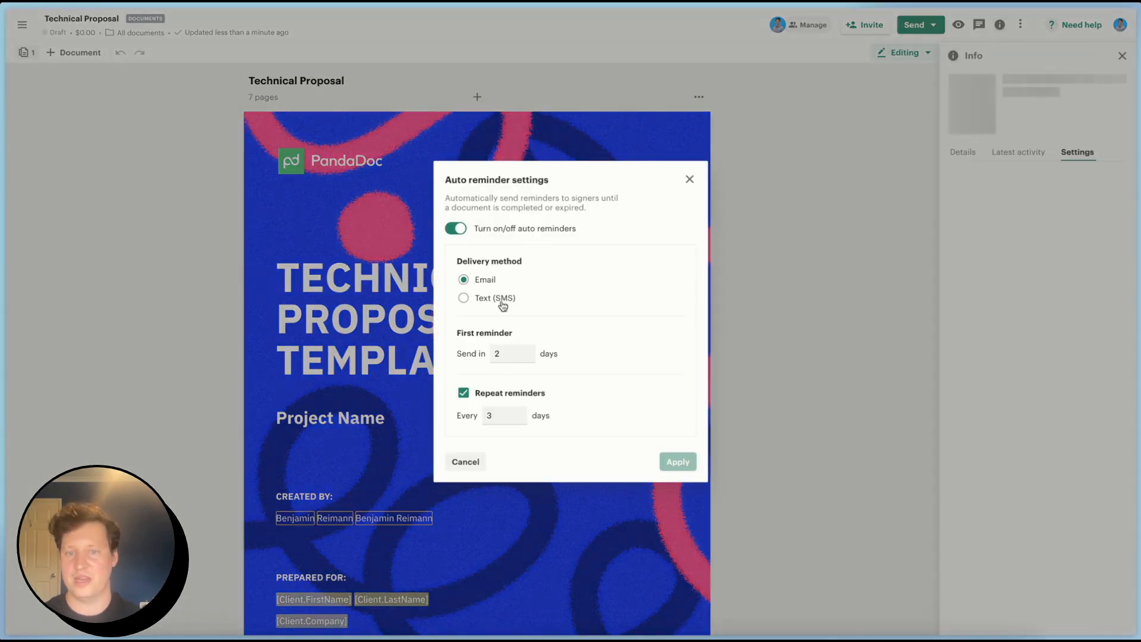
{"action": "left_click", "coordinate": [505, 351]}
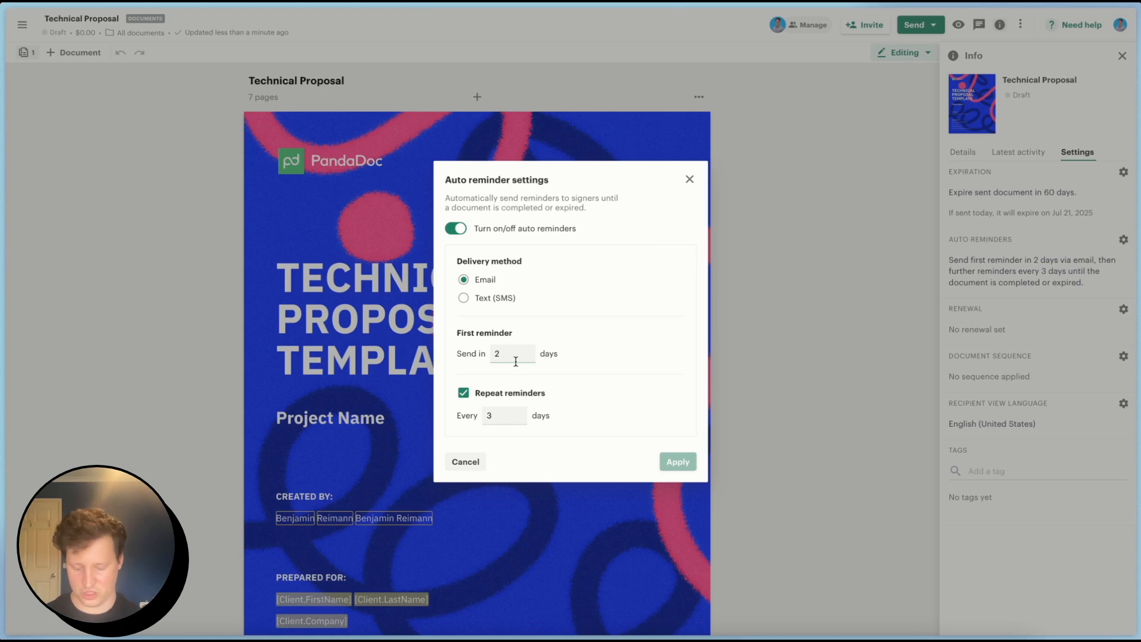
{"action": "key", "text": "BackSpace"}
{"action": "type", "text": "5"}
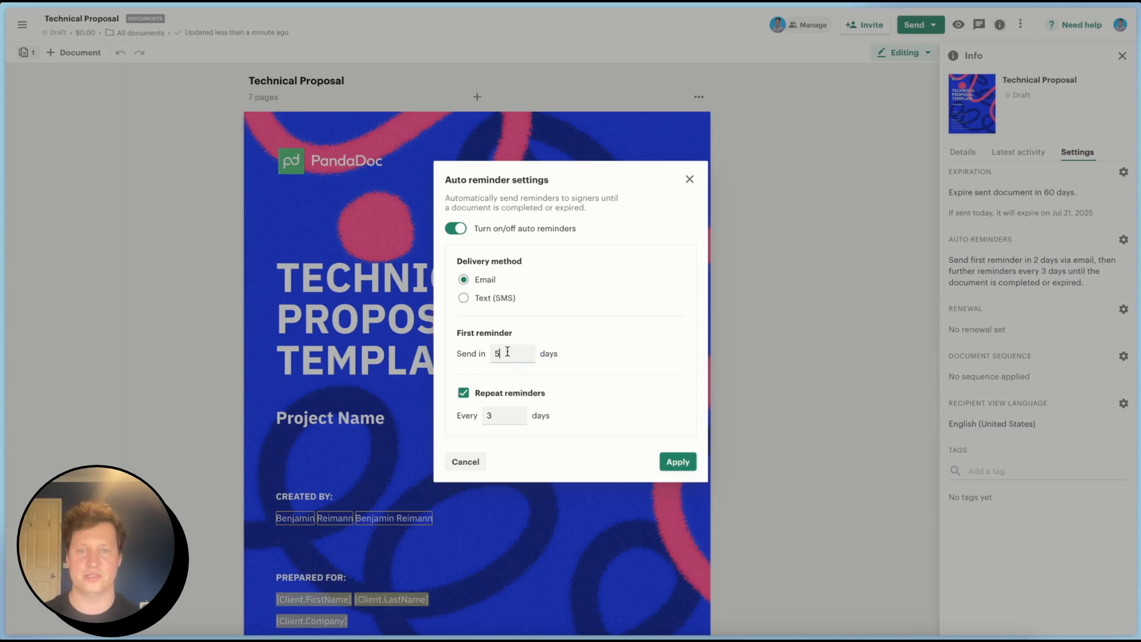
{"action": "double_click", "coordinate": [500, 412]}
{"action": "type", "text": "0"}
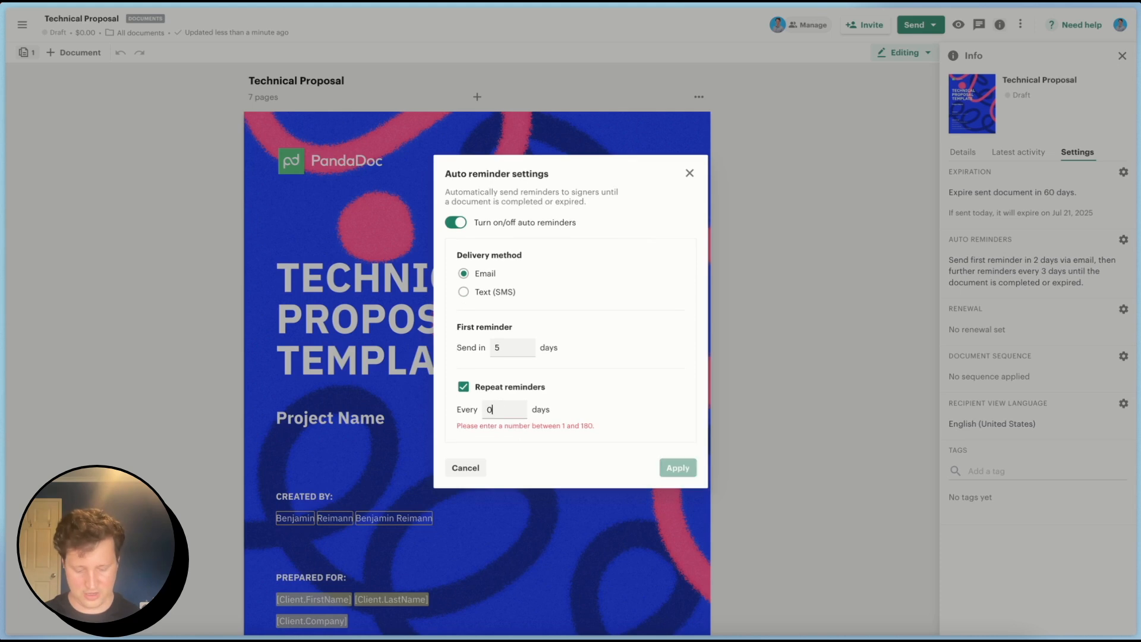
{"action": "left_click", "coordinate": [523, 392]}
{"action": "left_click", "coordinate": [676, 455]}
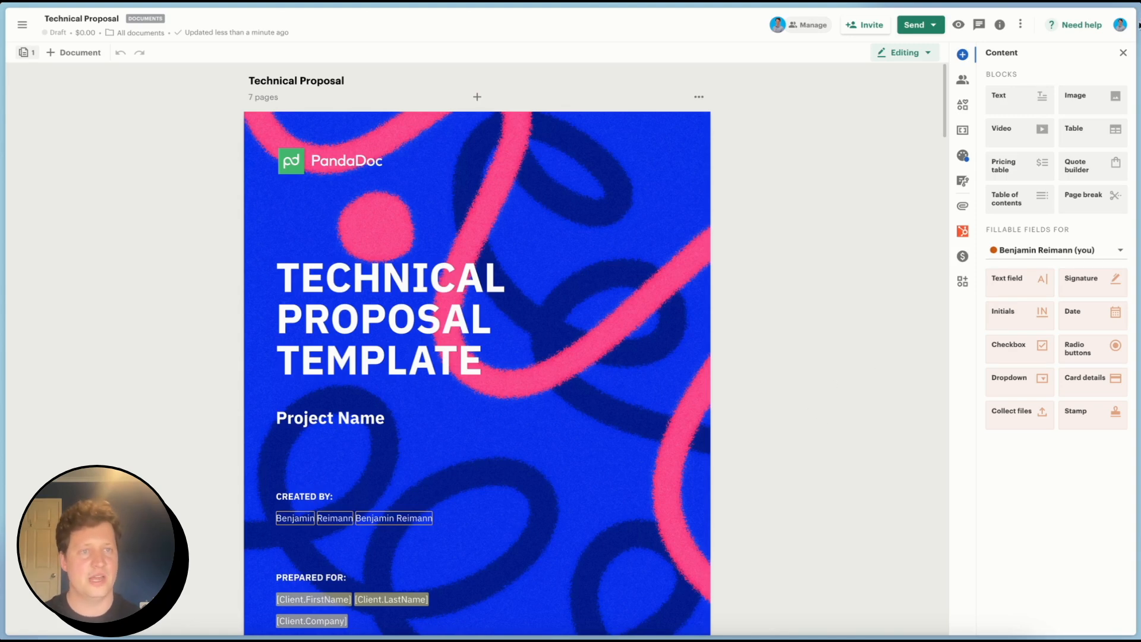
Step: Open the account's profile settings
{"action": "left_click", "coordinate": [1121, 27]}
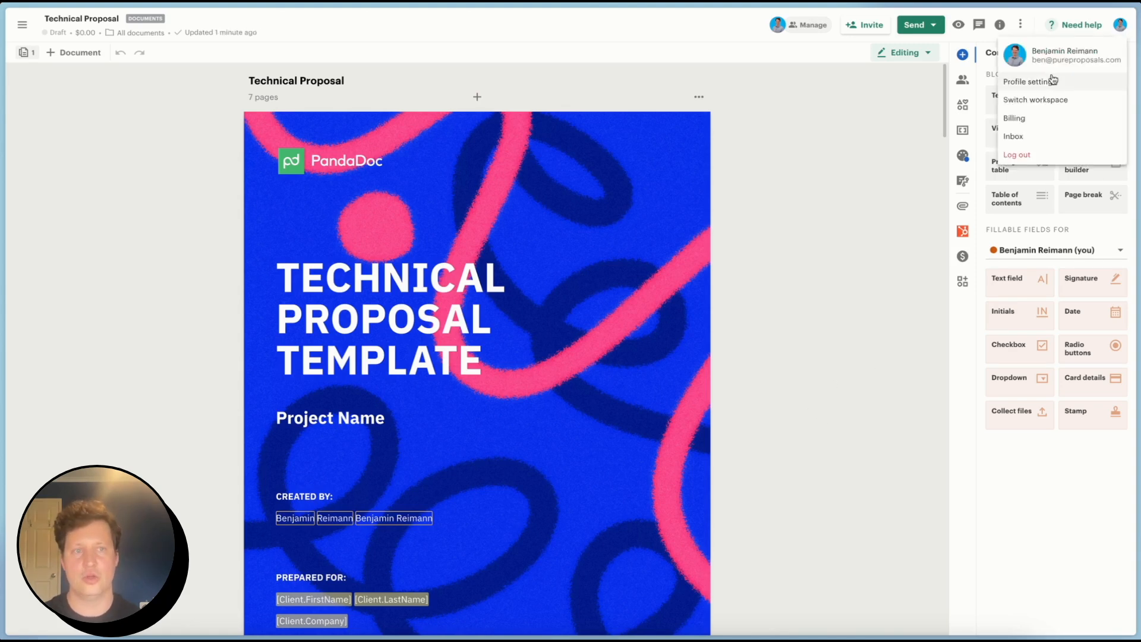
{"action": "left_click", "coordinate": [1028, 83]}
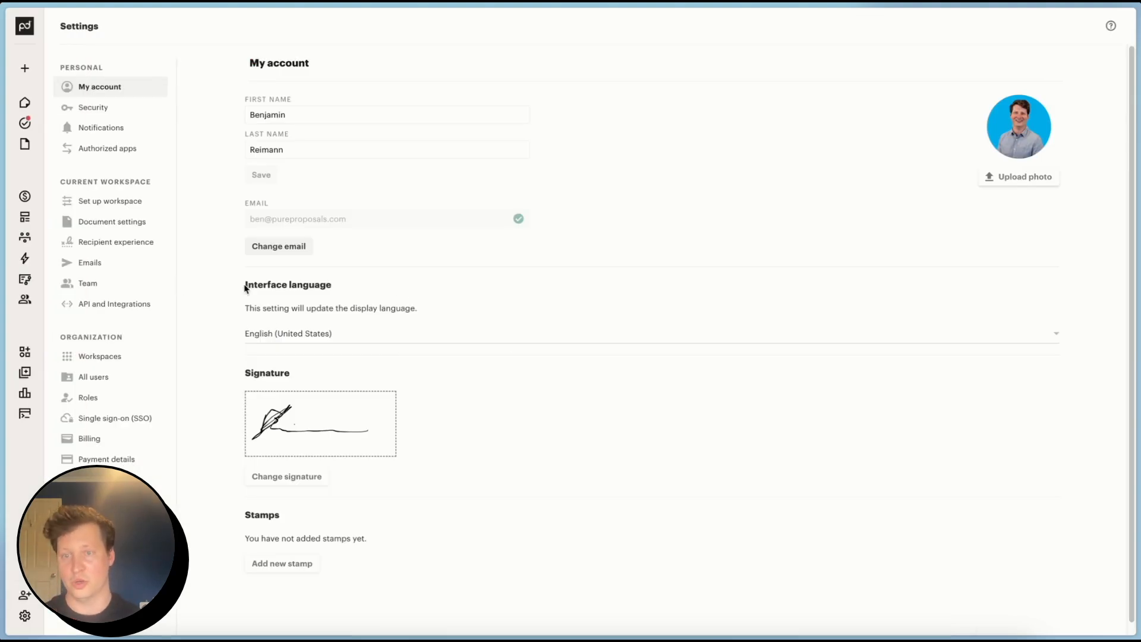
Step: Open the current workspace's document settings and find the auto-reminders section under document setup
{"action": "left_click", "coordinate": [112, 223]}
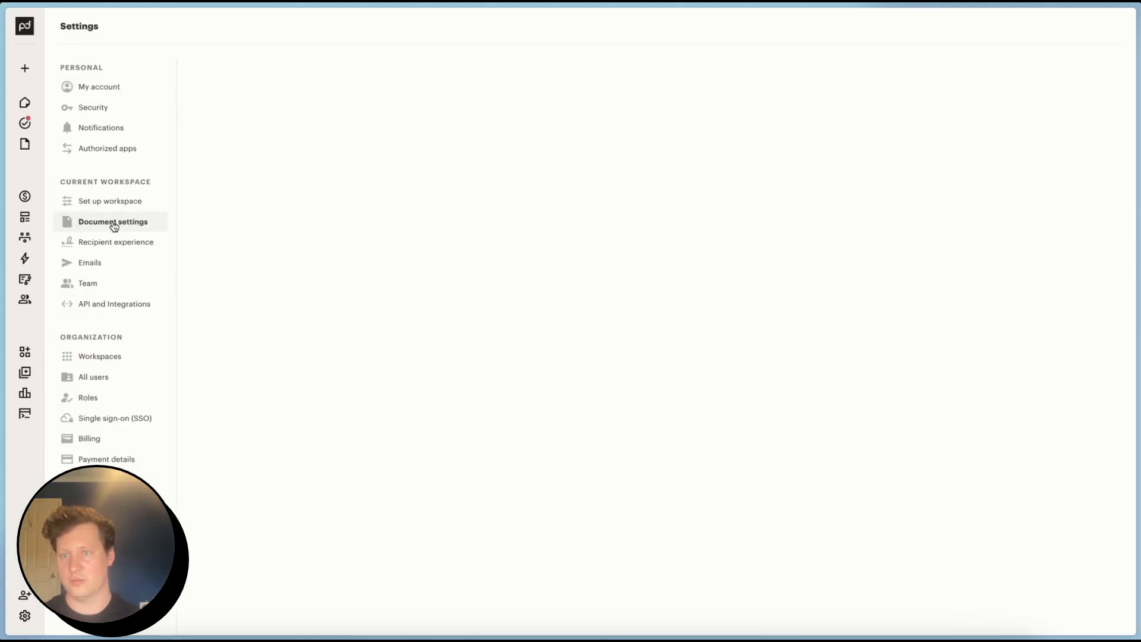
{"action": "scroll", "coordinate": [399, 359], "scroll_direction": "down", "scroll_amount": 6}
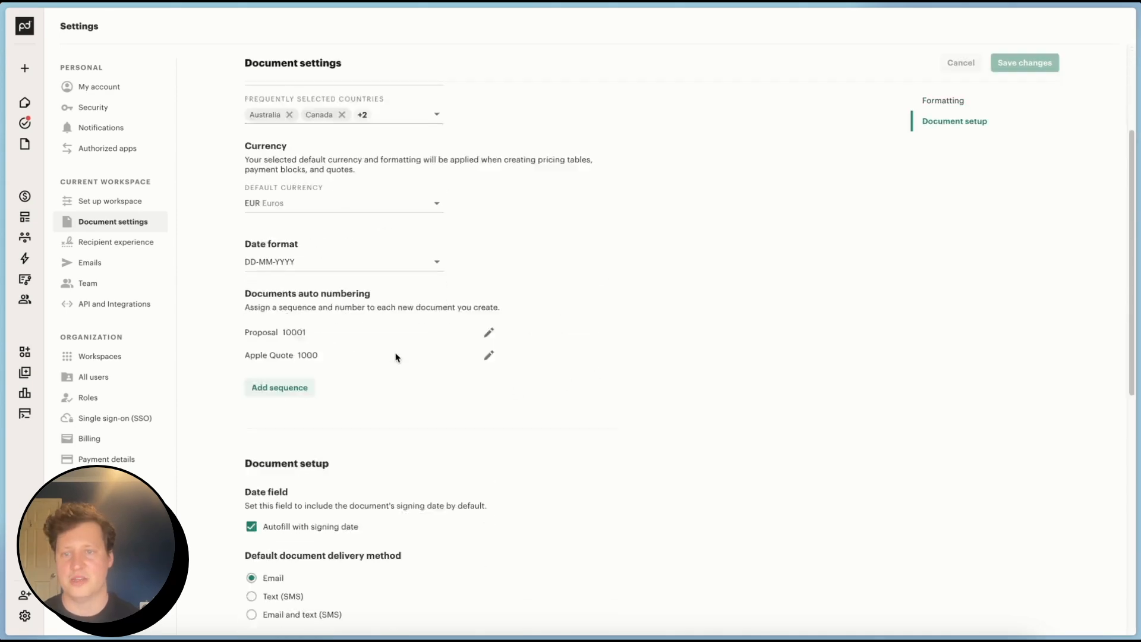
{"action": "scroll", "coordinate": [397, 357], "scroll_direction": "down", "scroll_amount": 3}
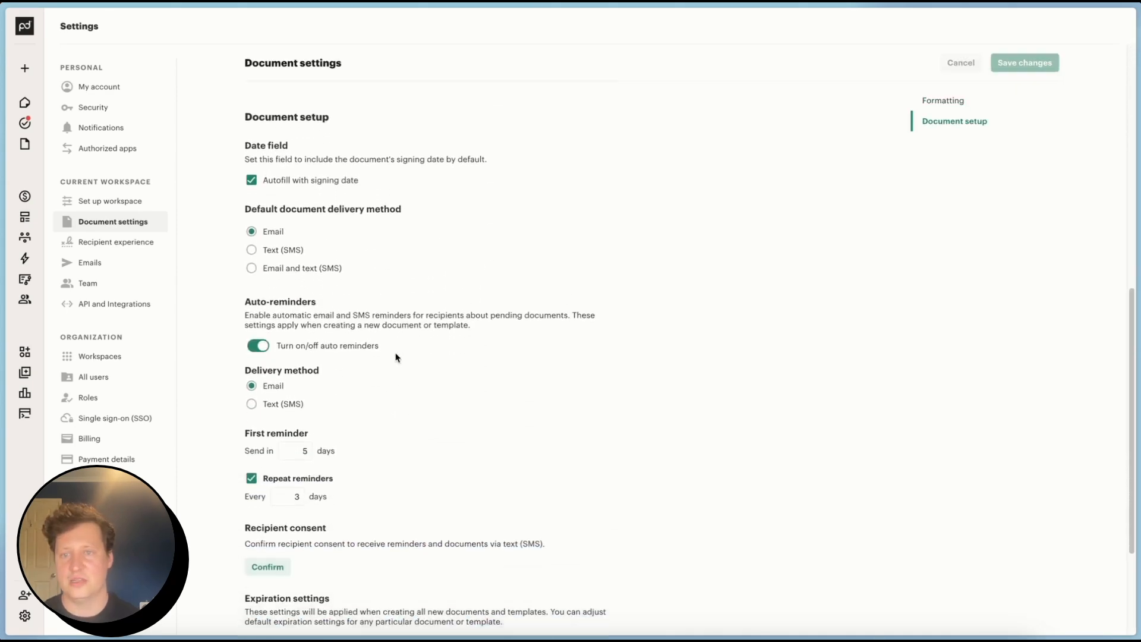
{"action": "scroll", "coordinate": [397, 357], "scroll_direction": "down", "scroll_amount": 1}
Step: Read the auto-reminders description, covering the email and SMS reminders and when the workspace defaults apply
{"action": "left_click_drag", "start_coordinate": [267, 243], "coordinate": [375, 257]}
{"action": "left_click", "coordinate": [304, 257]}
{"action": "left_click", "coordinate": [364, 262]}
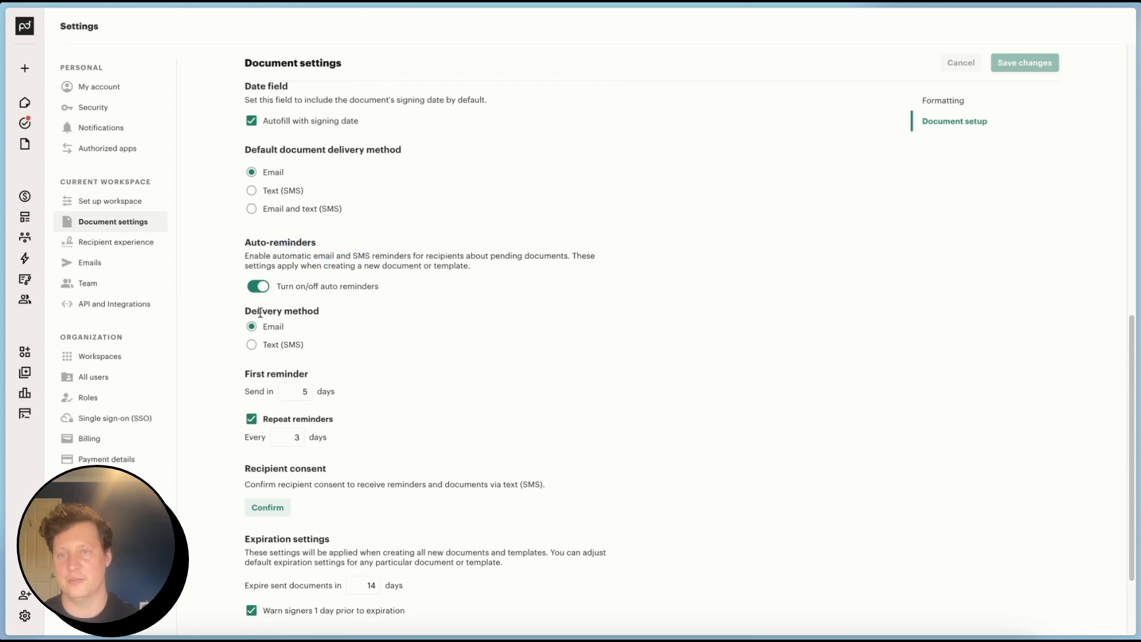
{"action": "left_click_drag", "start_coordinate": [299, 256], "coordinate": [369, 257]}
{"action": "left_click", "coordinate": [357, 260]}
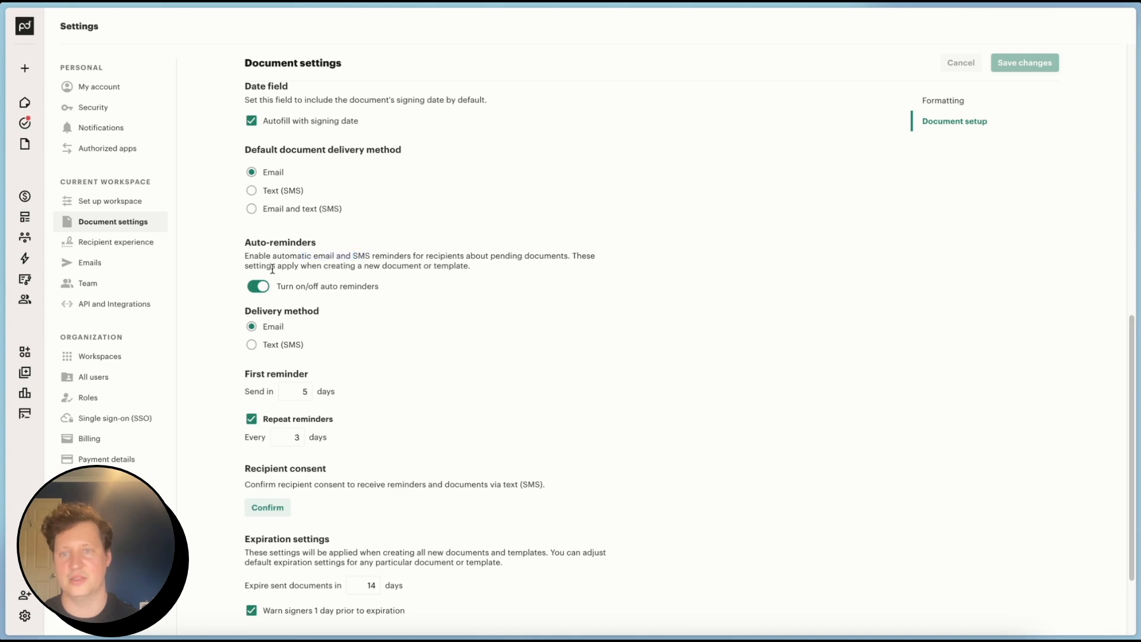
{"action": "left_click_drag", "start_coordinate": [281, 267], "coordinate": [477, 269]}
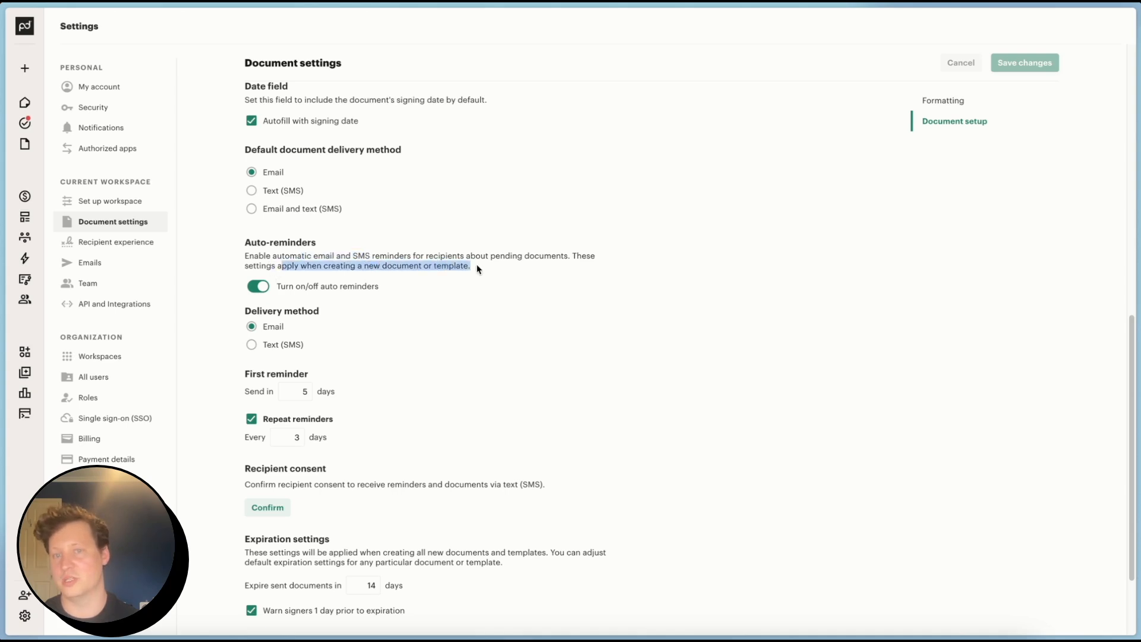
{"action": "left_click", "coordinate": [477, 269]}
{"action": "left_click_drag", "start_coordinate": [474, 266], "coordinate": [360, 268]}
{"action": "left_click", "coordinate": [371, 295]}
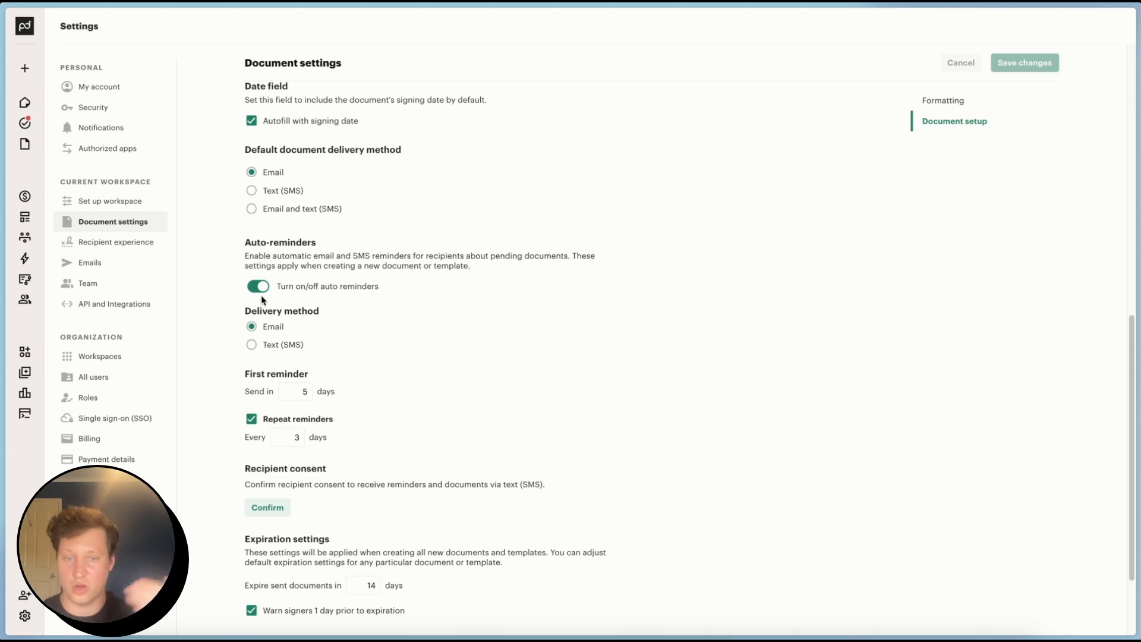
Step: Review the workspace's default first reminder, repeat reminders and recipient consent settings for text messages
{"action": "left_click", "coordinate": [297, 393]}
{"action": "scroll", "coordinate": [416, 392], "scroll_direction": "down", "scroll_amount": 3}
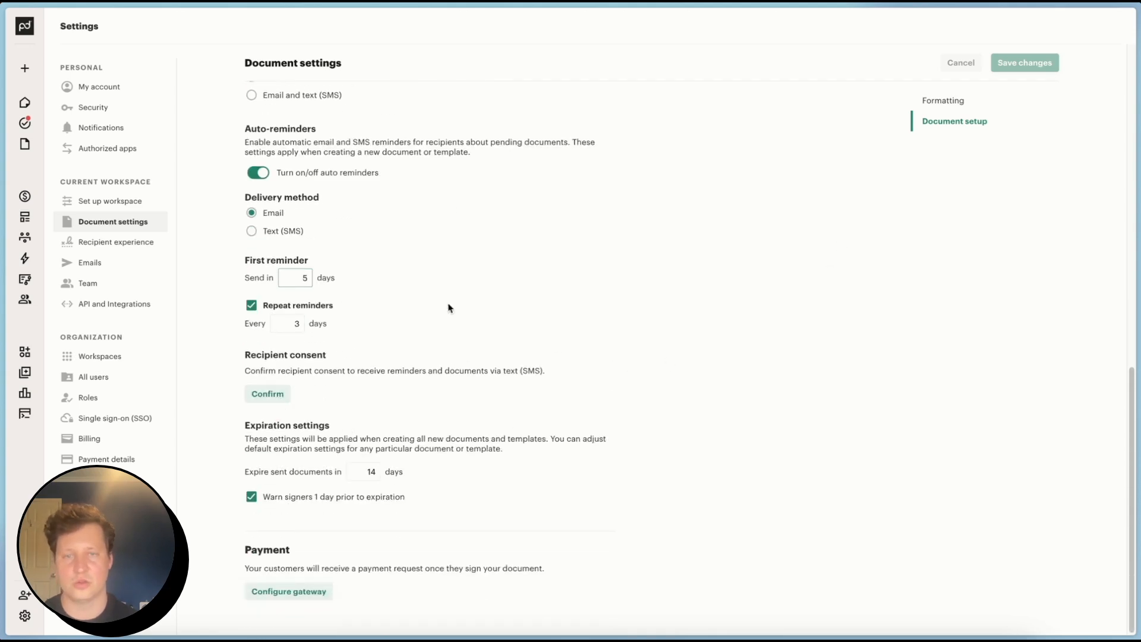
{"action": "scroll", "coordinate": [475, 353], "scroll_direction": "up", "scroll_amount": 3}
{"action": "left_click", "coordinate": [525, 491]}
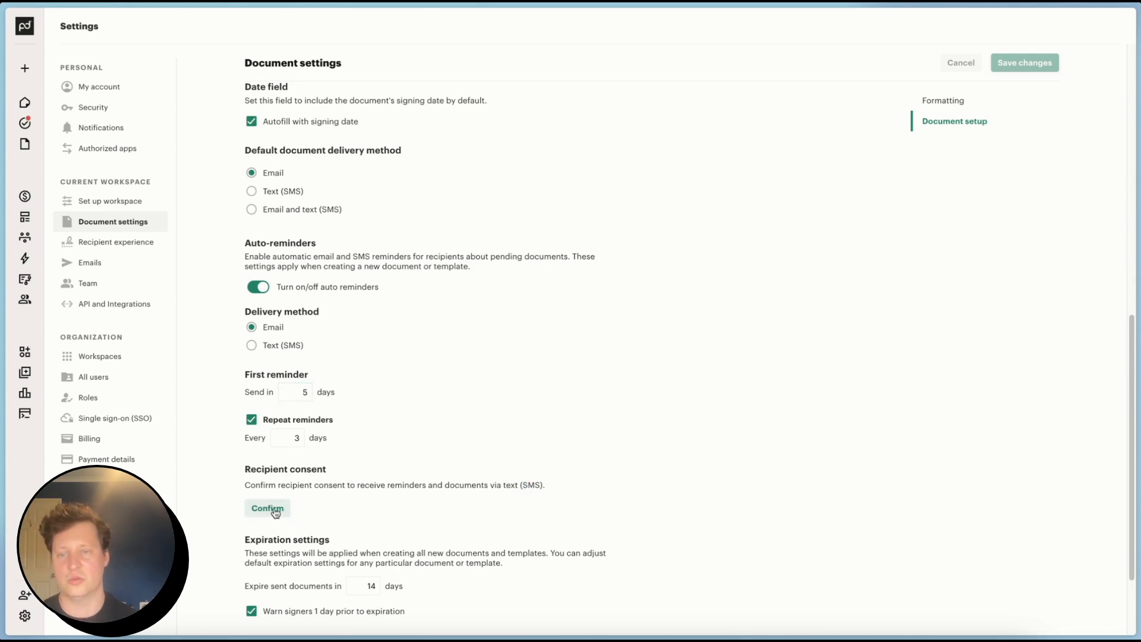
{"action": "left_click_drag", "start_coordinate": [437, 485], "coordinate": [468, 484]}
{"action": "left_click", "coordinate": [475, 485]}
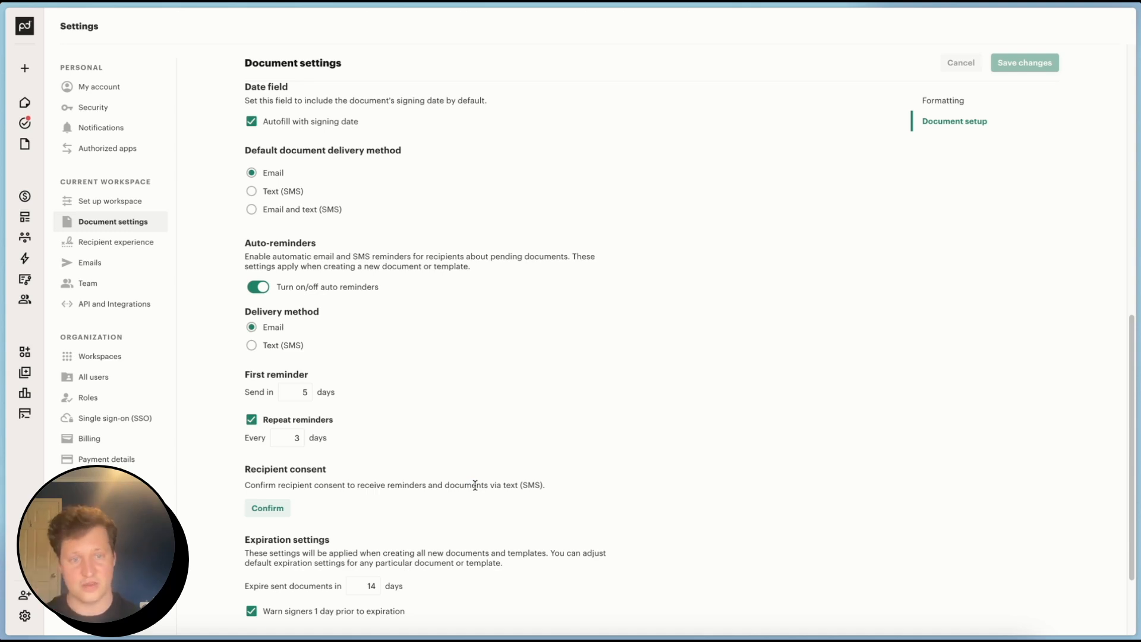
{"action": "scroll", "coordinate": [412, 498], "scroll_direction": "up", "scroll_amount": 2}
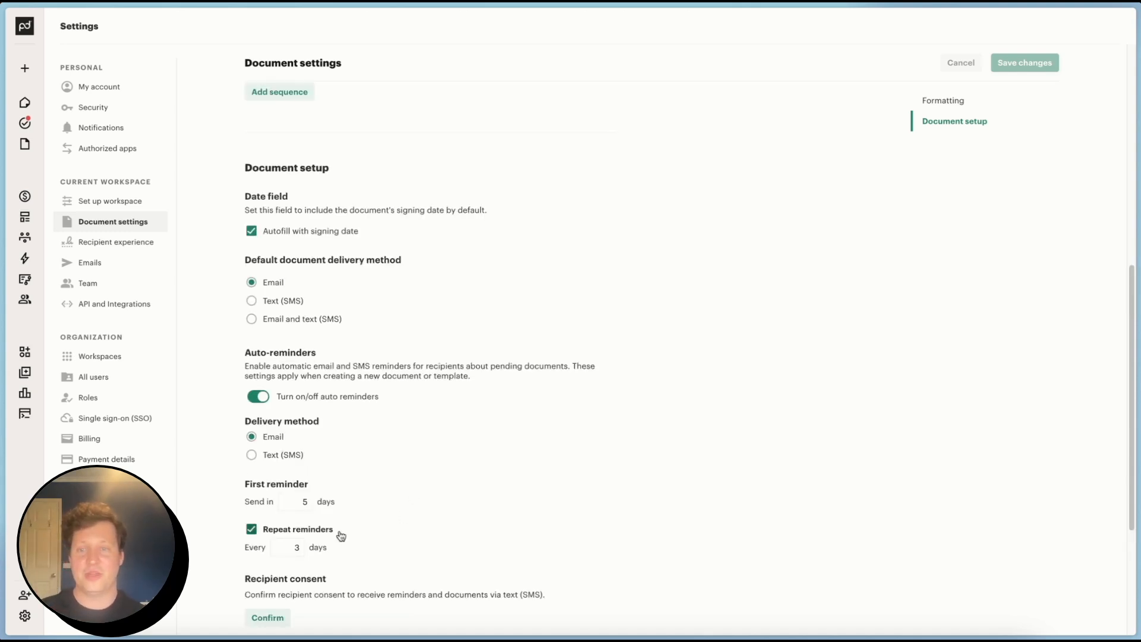
{"action": "scroll", "coordinate": [309, 511], "scroll_direction": "up", "scroll_amount": 1}
{"action": "scroll", "coordinate": [555, 506], "scroll_direction": "up", "scroll_amount": 1}
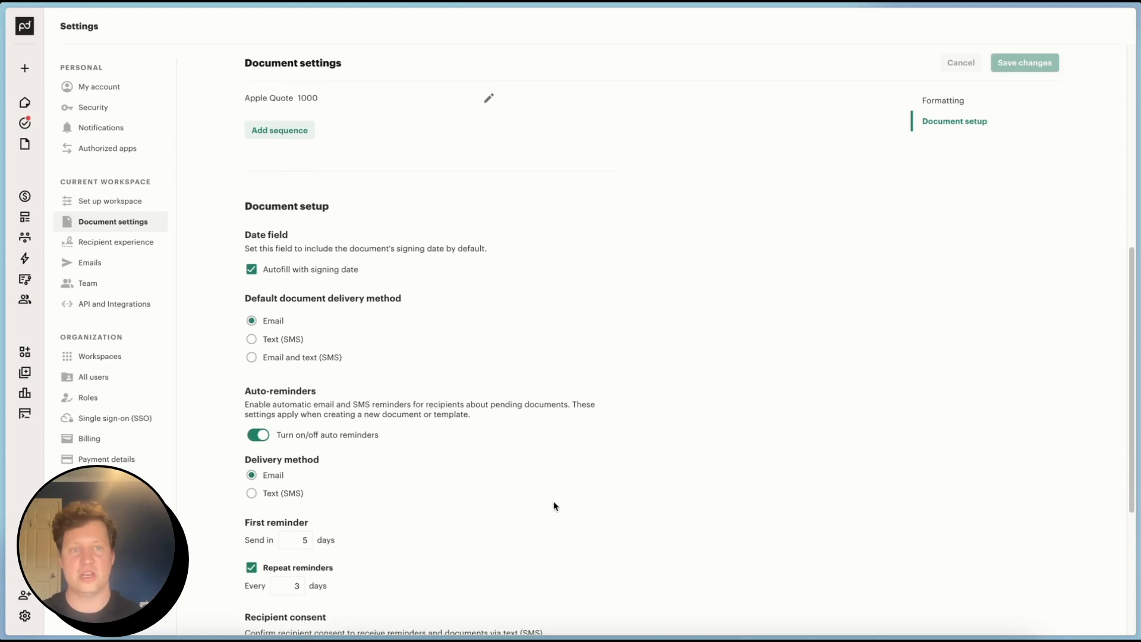